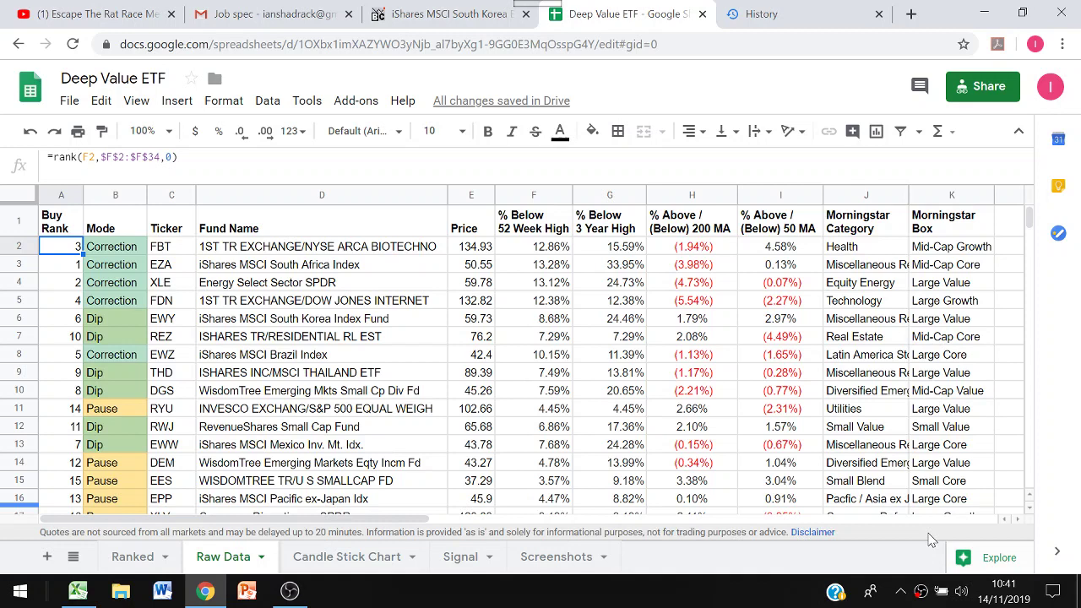
Step: Review the tickers and the fund name and price formulas in row 2 of the Raw Data sheet
key("Right")
key("Right")
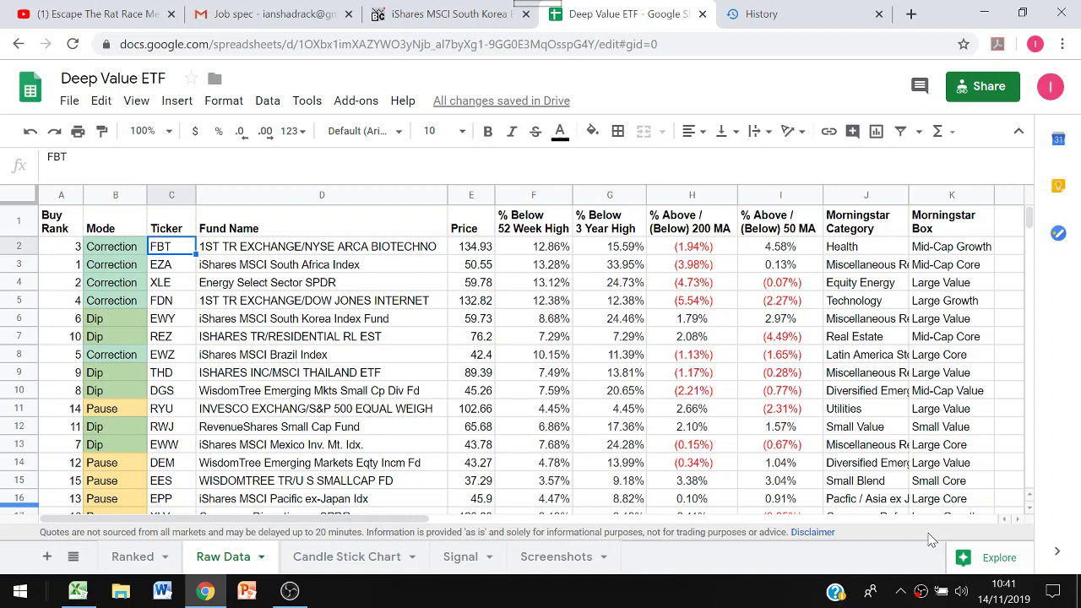
key("Down")
key("Down")
key("Down")
key("Up")
key("Up")
key("Up")
key("Right")
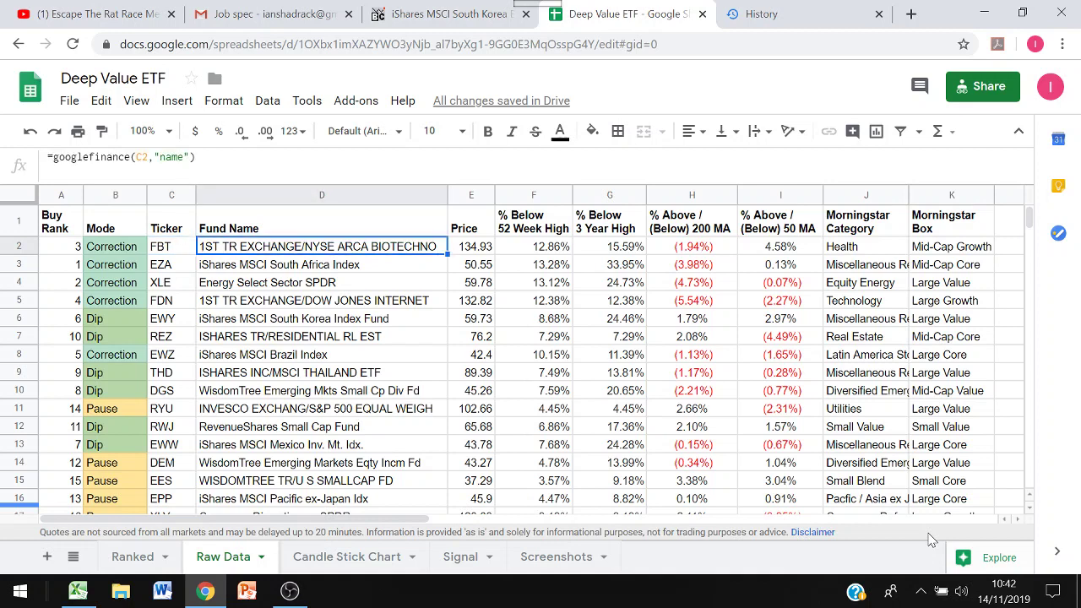
key("Right")
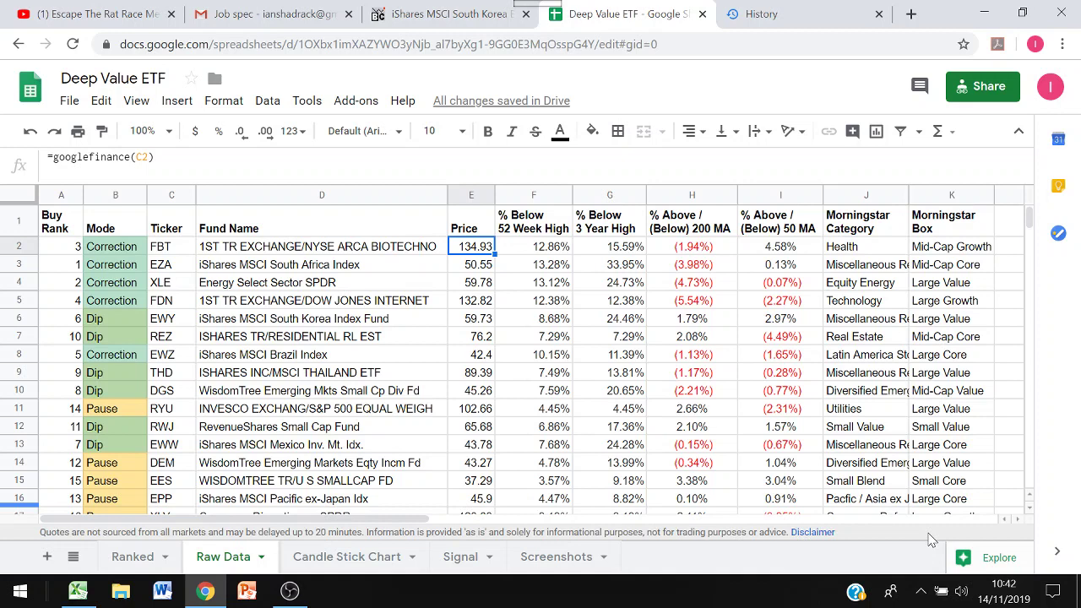
Step: Inspect the row 2 formulas for the distance from the 52-week high, 3-year high, 200-day and 50-day moving averages
key("Right")
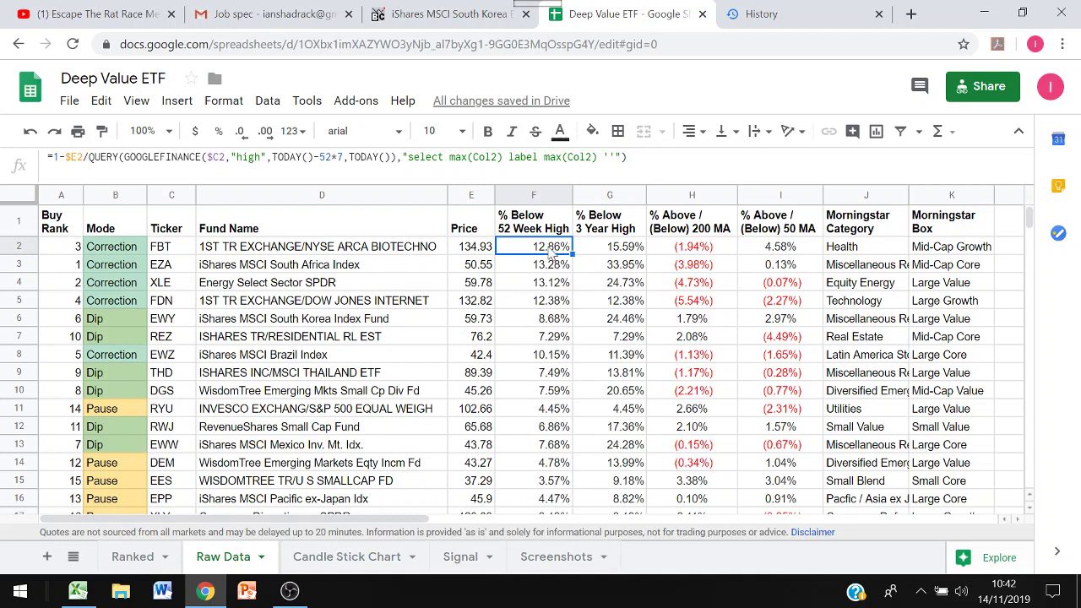
left_click(603, 248)
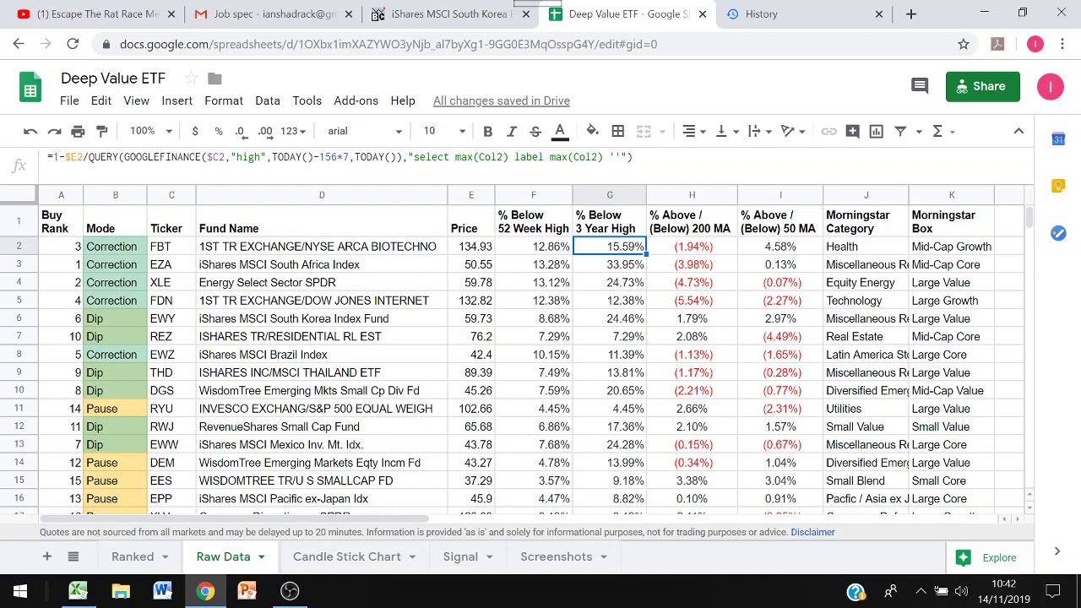
left_click(719, 254)
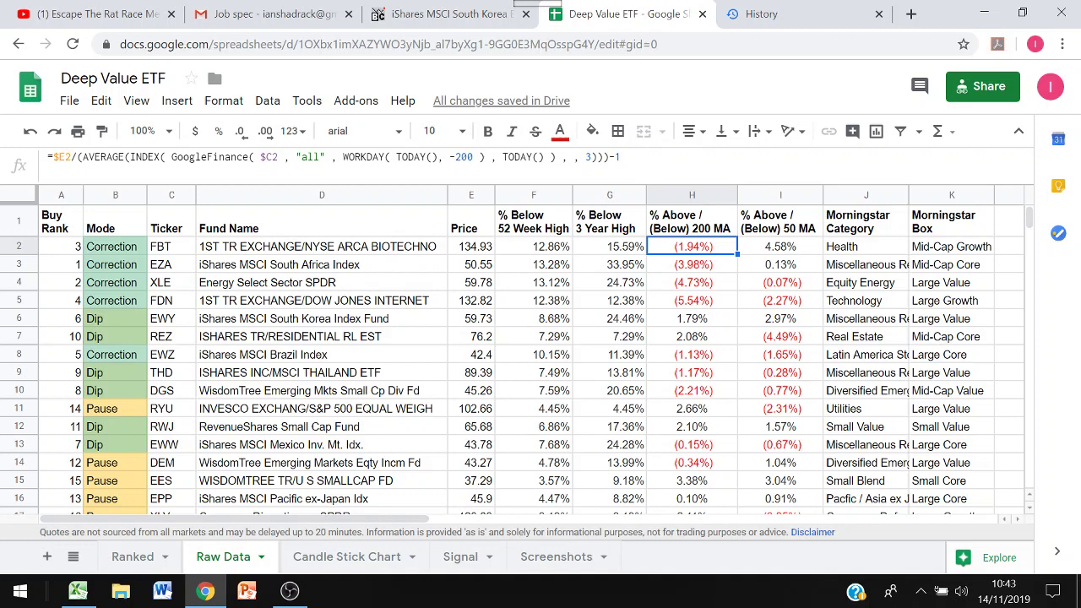
left_click(779, 246)
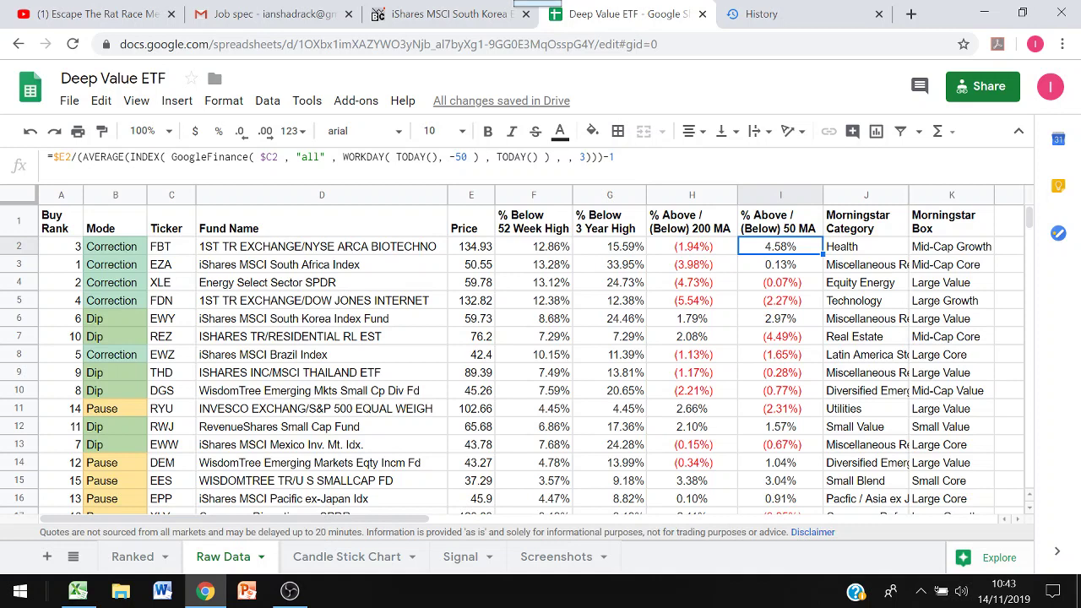
Step: Check the Morningstar Category and Morningstar Box entries for the first fund in row 2
left_click(866, 246)
left_click(952, 246)
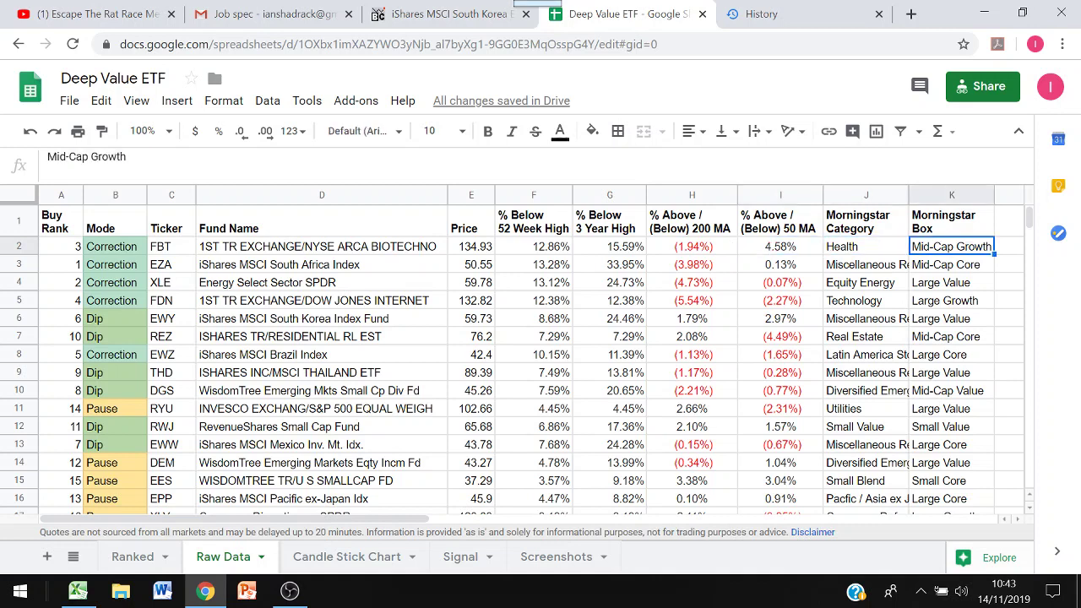
left_click(865, 245)
left_click(952, 246)
left_click(865, 246)
Step: Inspect the Buy Rank formulas in rows 2 and 3 and the EZA ticker cell
left_click(692, 246)
left_click(171, 246)
left_click(61, 246)
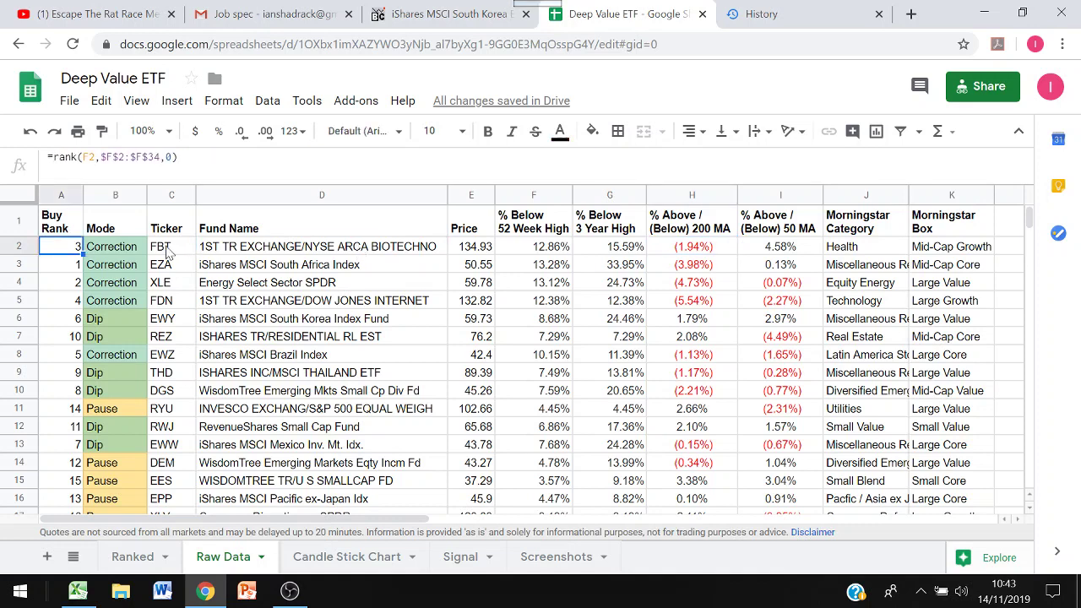
left_click(76, 270)
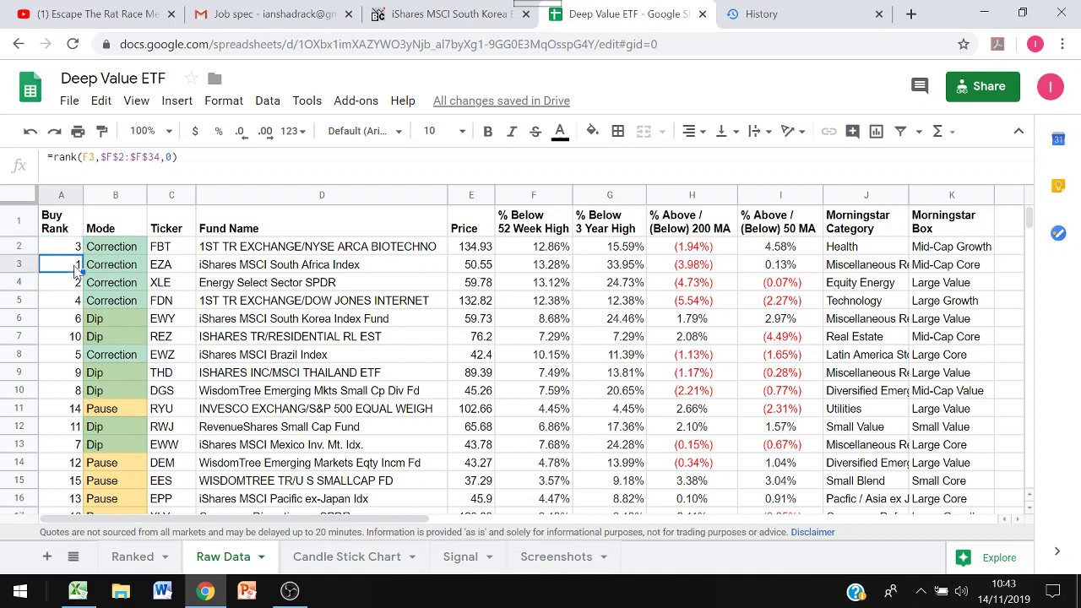
left_click(164, 271)
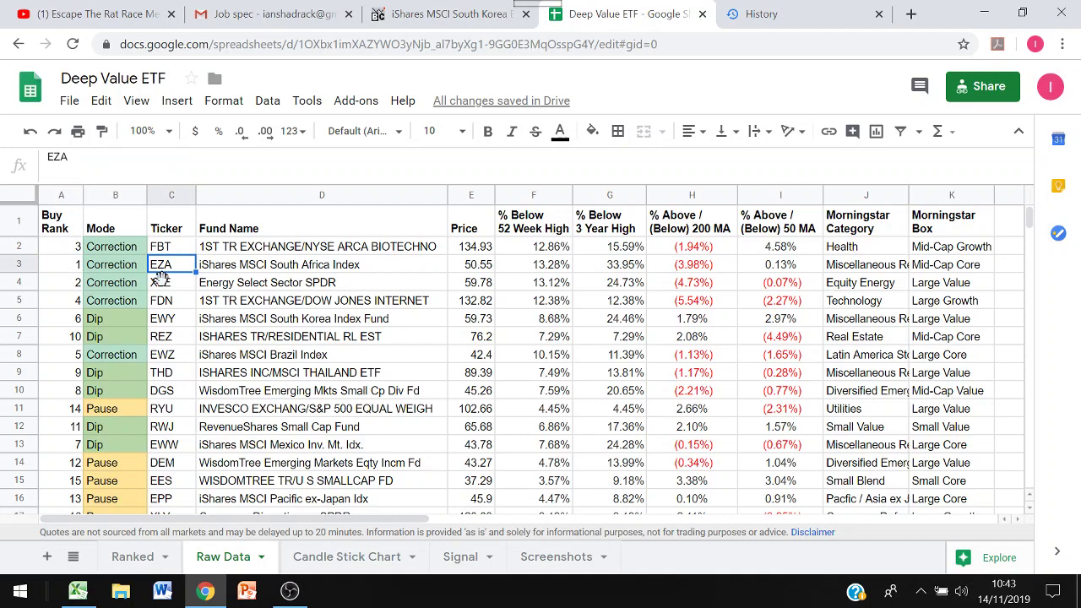
Step: Open the Ranked sheet and inspect the lookup formulas across row 2, from Mode to the 50-day moving average
left_click(132, 556)
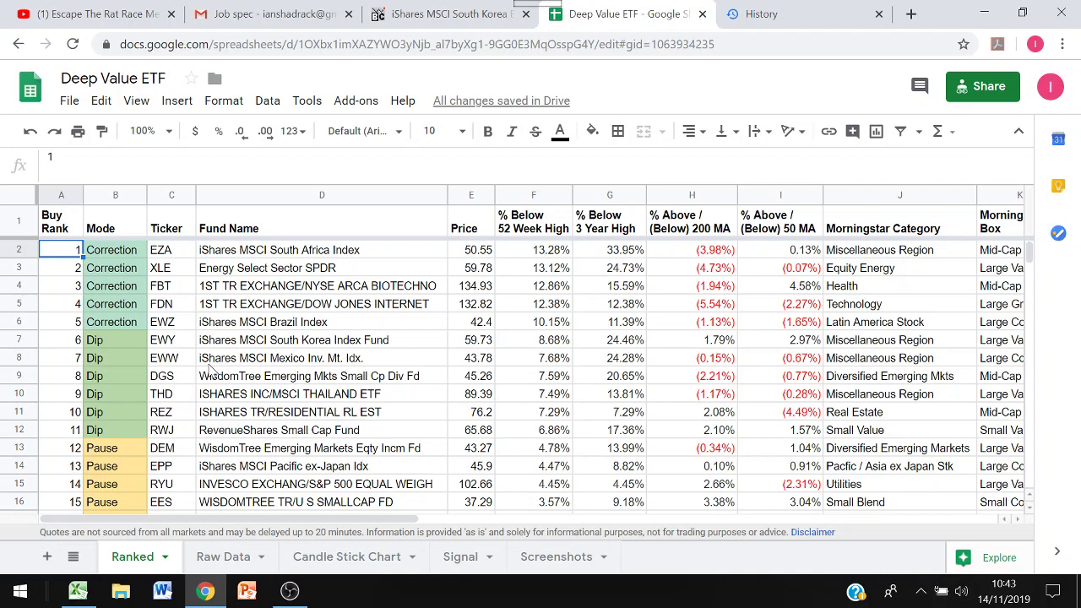
key("Right")
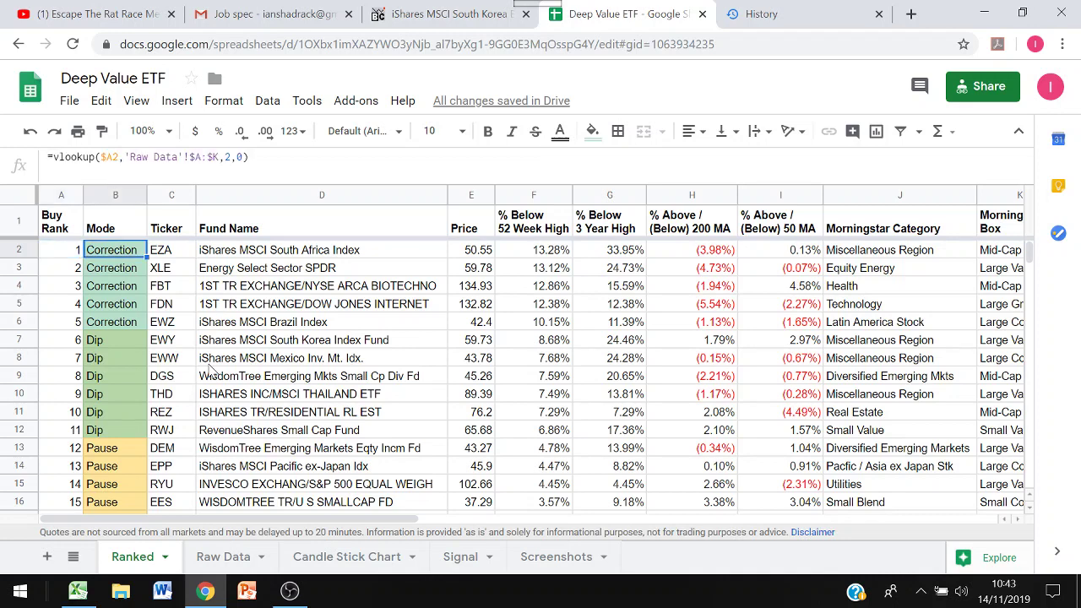
key("Right")
key("Right")
key("Right")
key("Right")
key("Right")
key("Right")
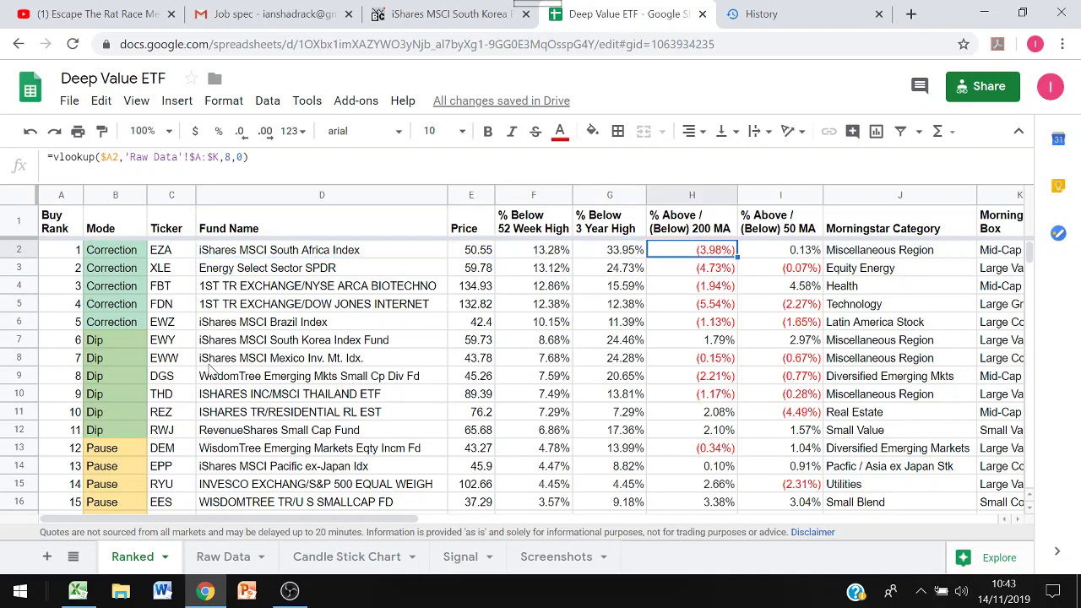
key("Right")
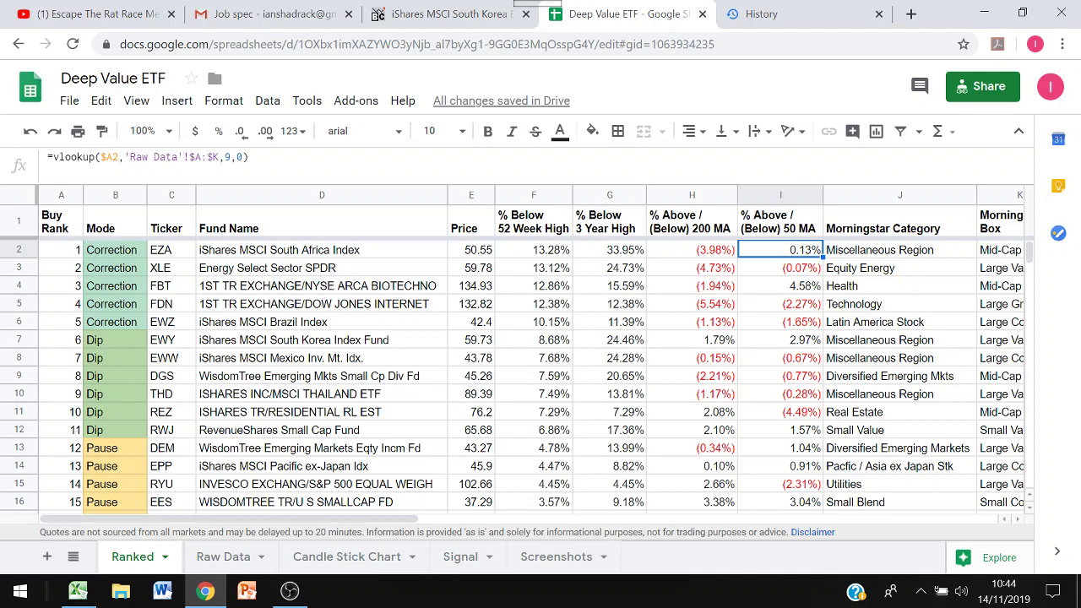
Step: Open the Candle Stick Chart sheet and inspect the ticker in F1 and the price history formula in A1
left_click(346, 556)
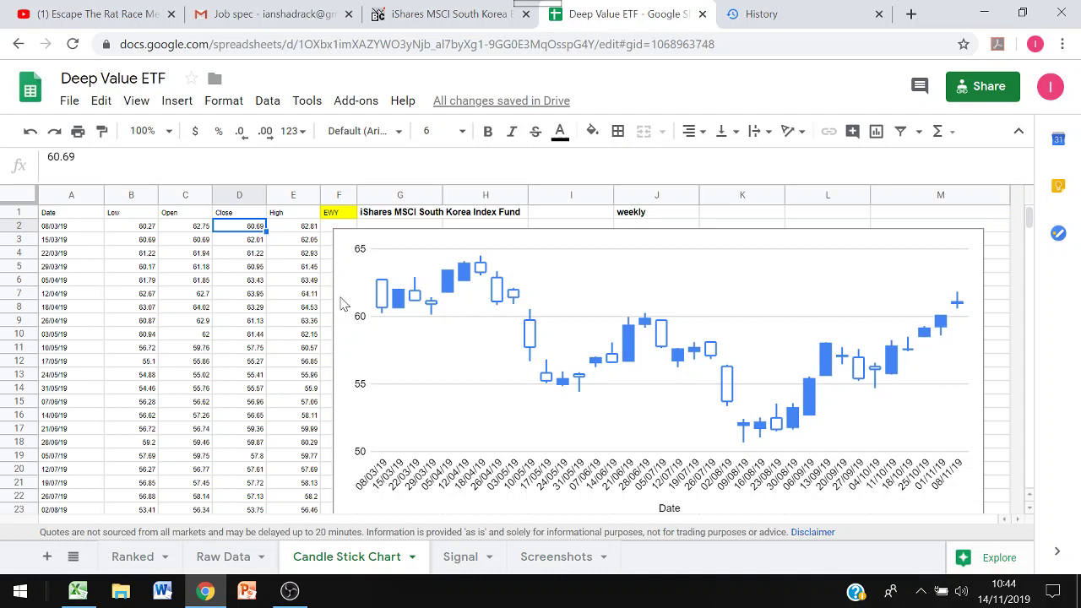
key("Up")
key("Right")
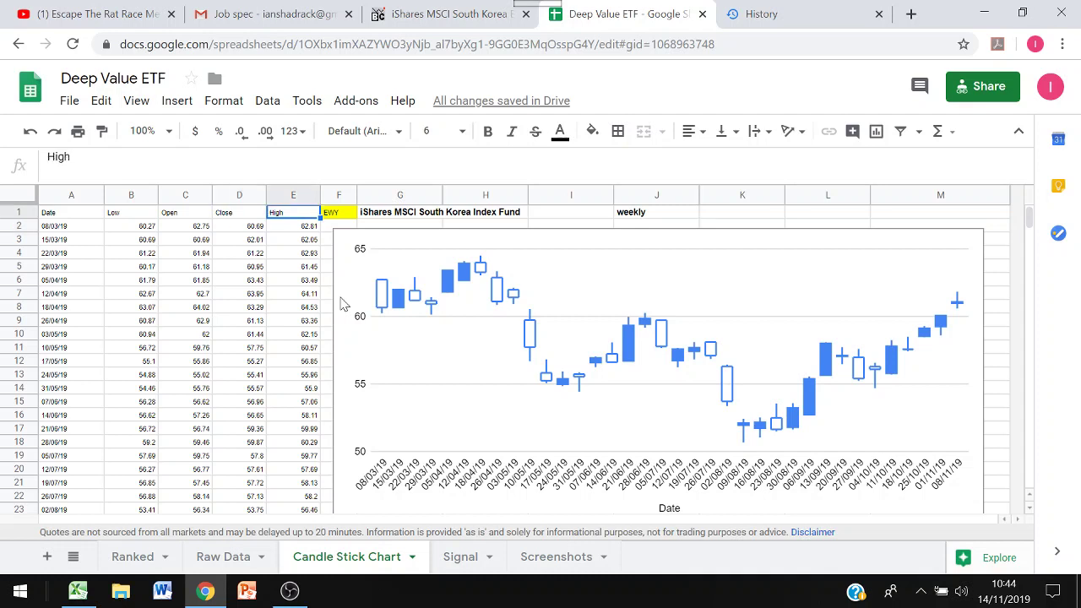
key("Right")
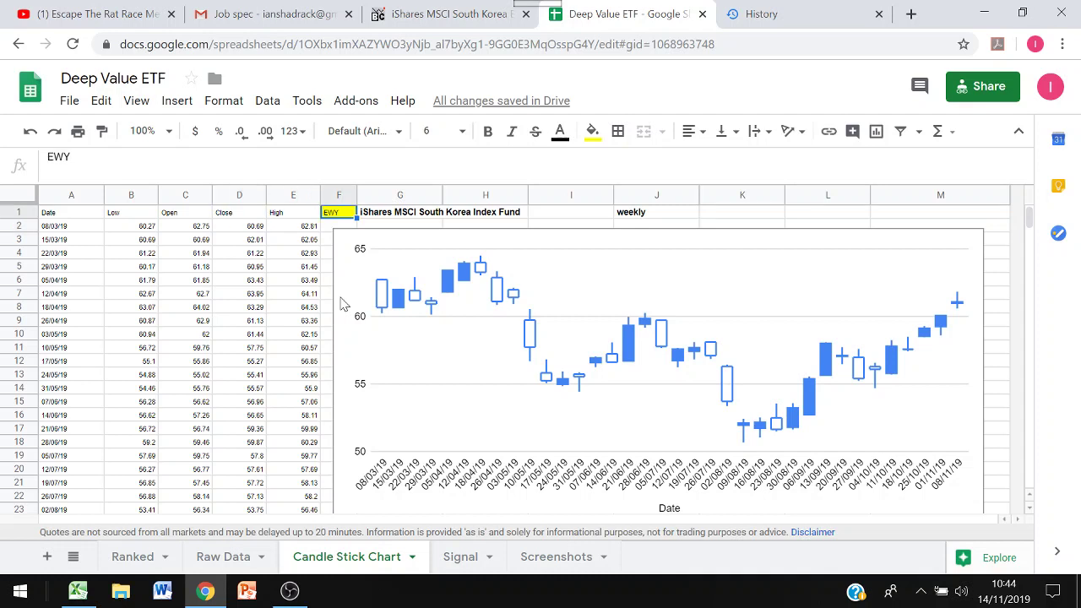
key("Left")
key("Left")
key("Left")
key("Left")
key("Left")
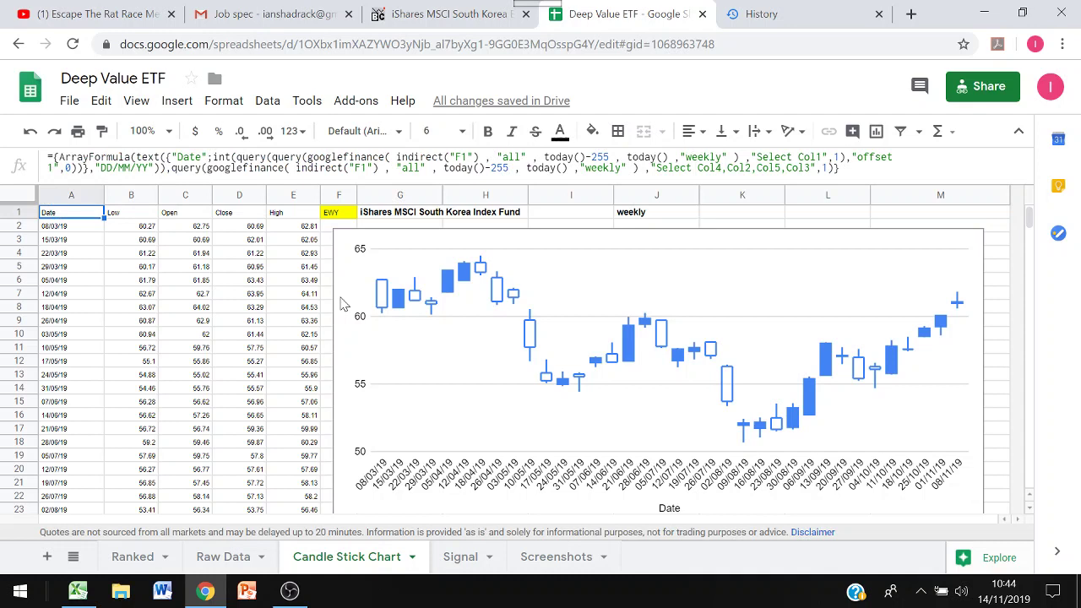
key("Down")
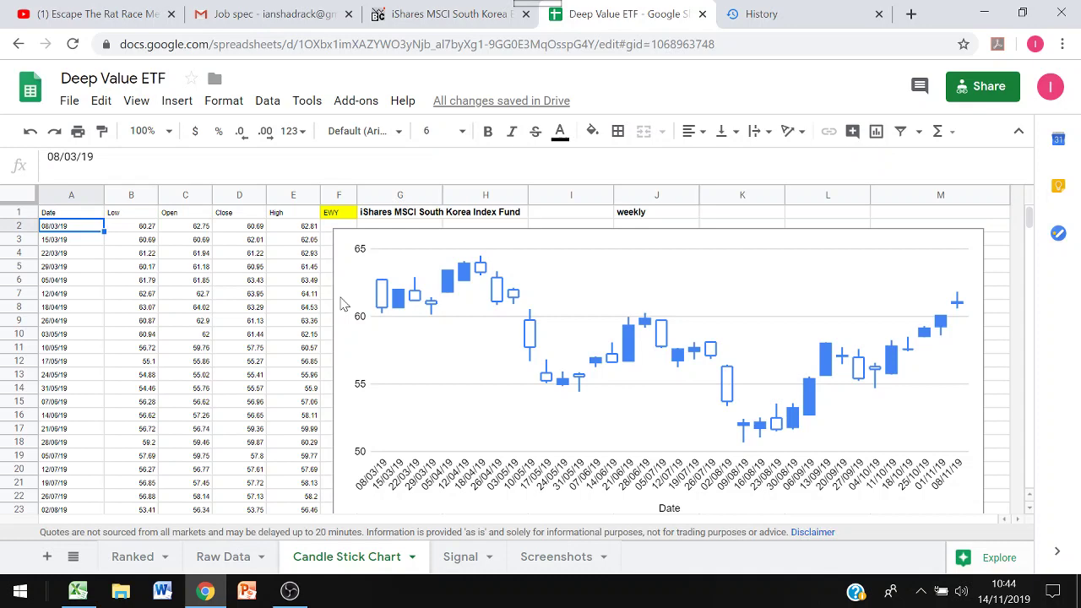
Step: Open the Signal sheet and inspect the ticker in A2 and the Price formulas in rows 2 and 3
left_click(460, 558)
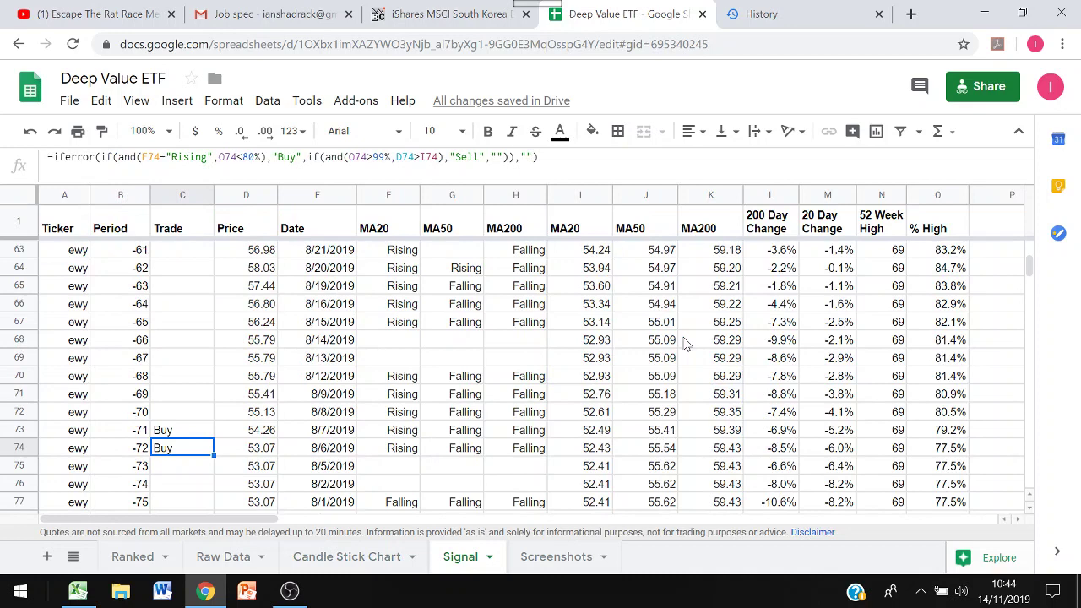
left_click_drag(1029, 268, 1030, 243)
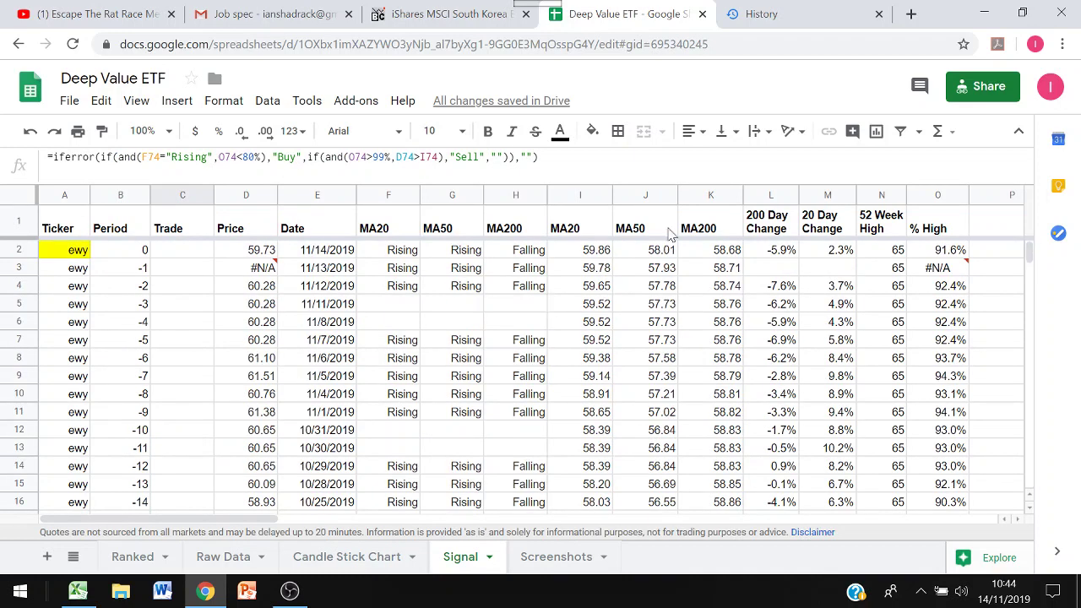
left_click(79, 253)
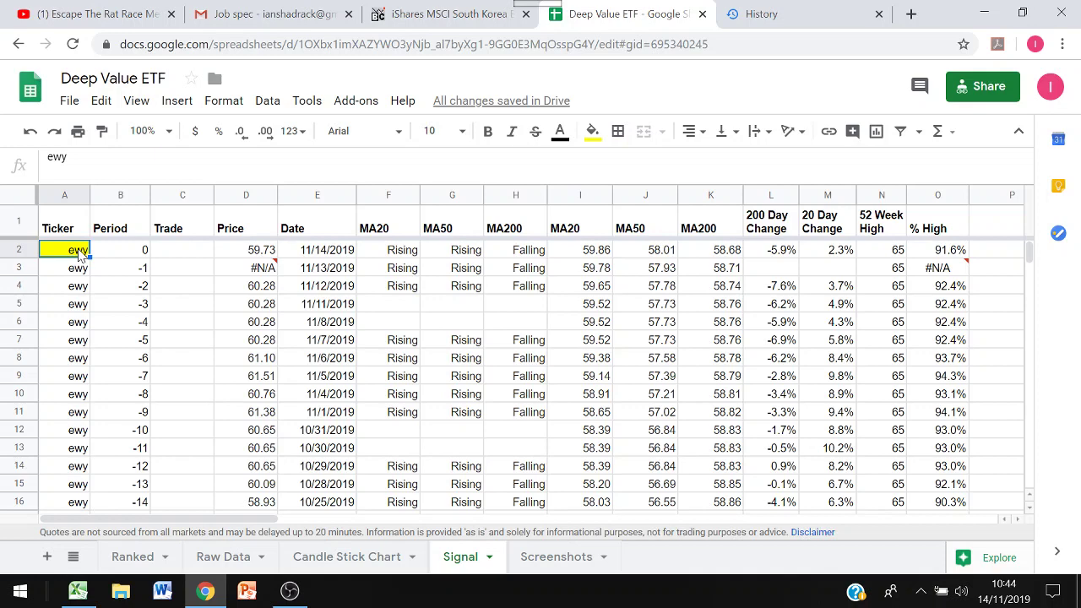
key("Right")
key("Right")
key("Right")
key("Right")
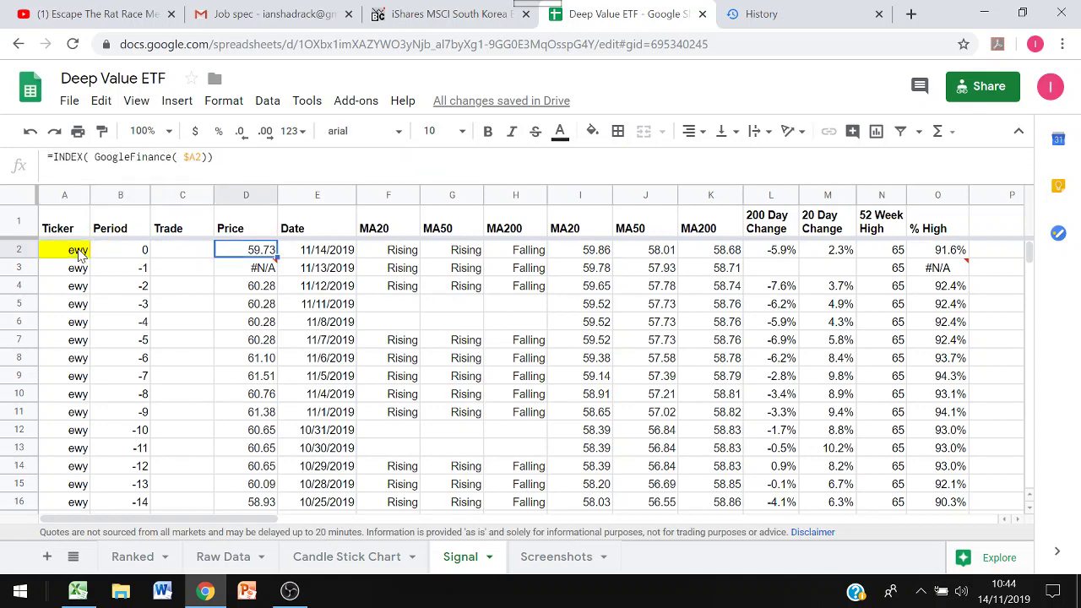
key("Left")
key("Down")
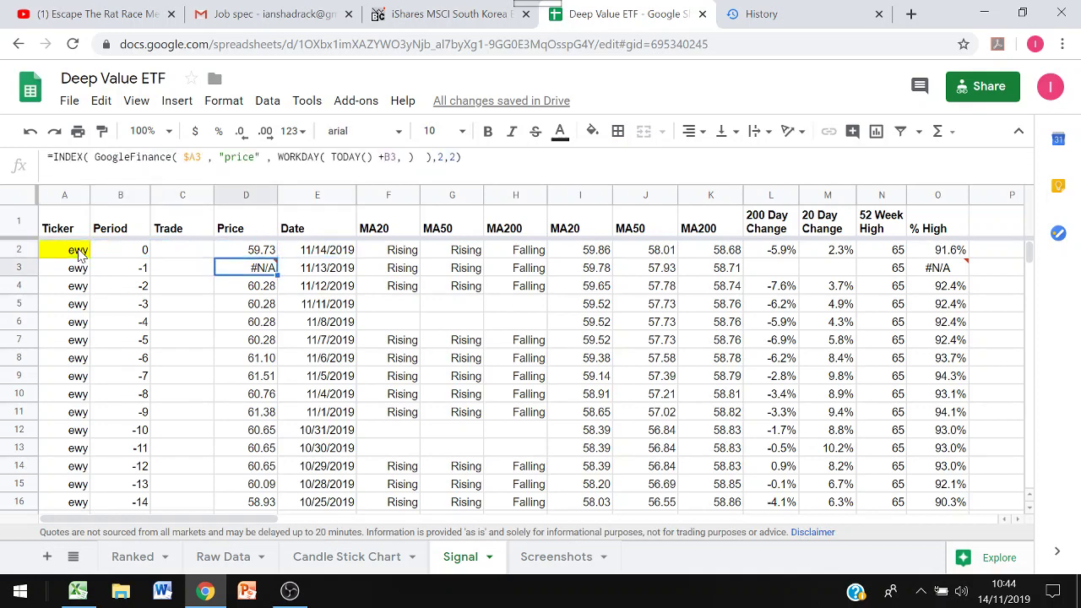
Step: Inspect the MA20, MA50 and MA200 average formulas in row 3
key("Right")
key("Right")
key("Right")
key("Right")
key("Right")
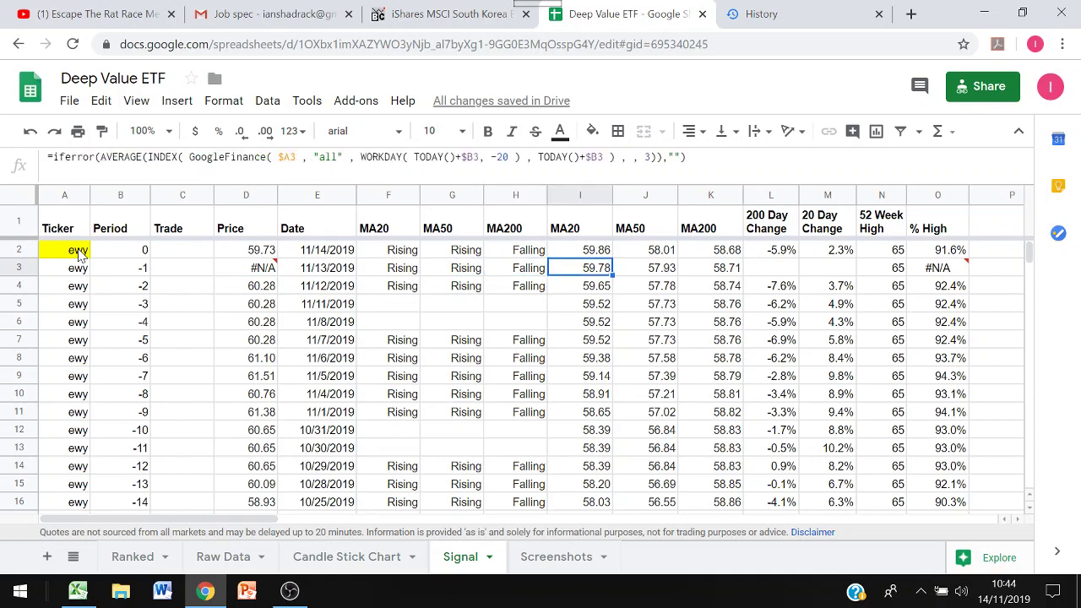
key("Right")
key("Right")
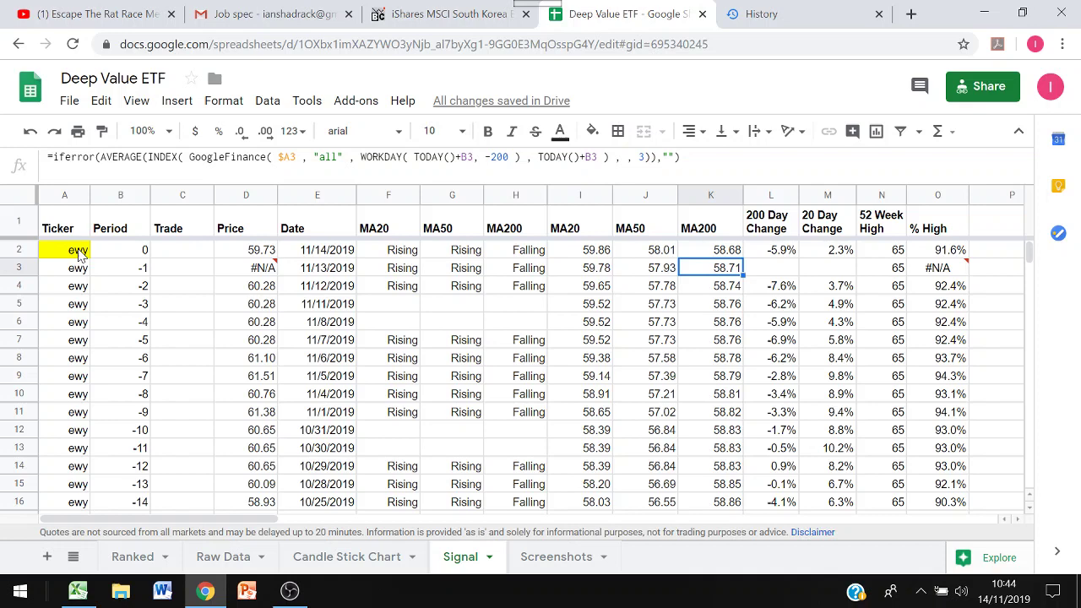
Step: Inspect the 200 Day Change, 20 Day Change and 52 Week High formulas in row 4
key("Down")
key("Right")
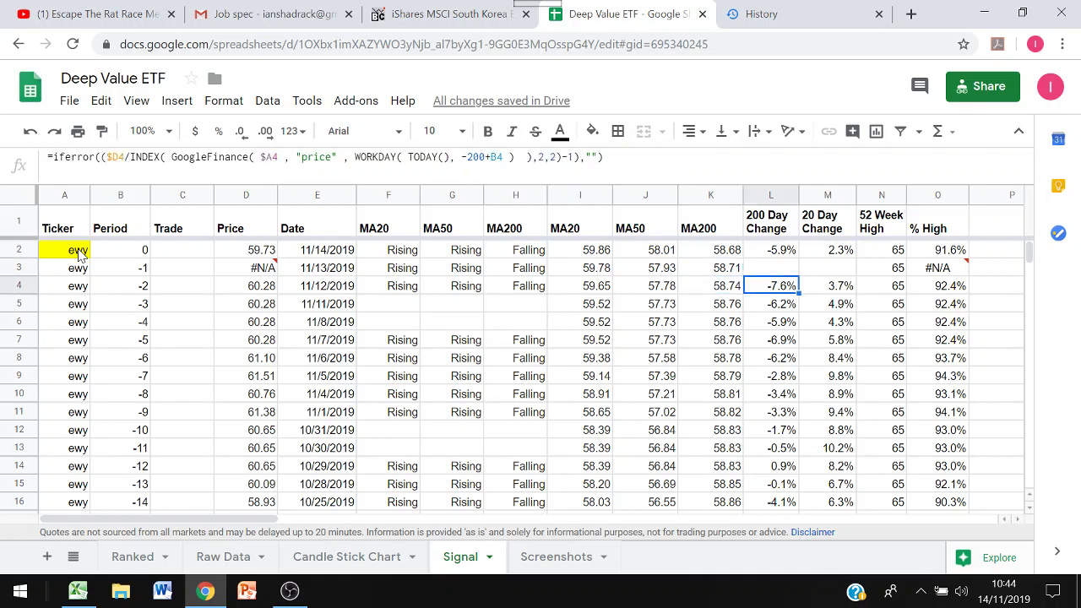
key("Right")
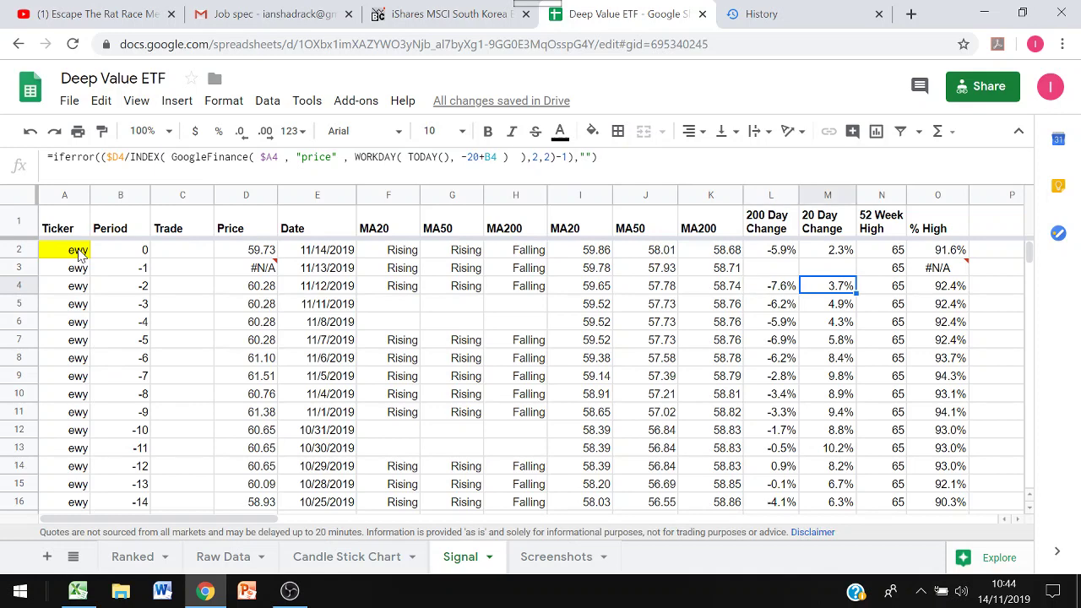
key("Right")
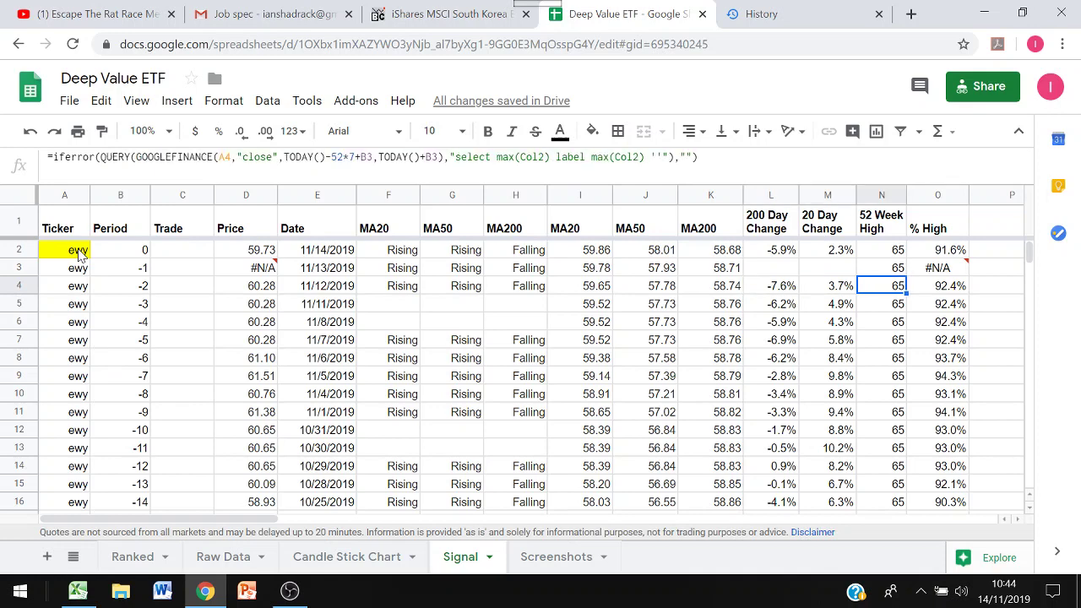
Step: Inspect the Buy/Sell signal formula in the Trade column at row 4
key("Left")
key("Left")
key("Left")
key("Left")
key("Left")
key("Left")
key("Left")
key("Left")
key("Left")
key("Left")
key("Left")
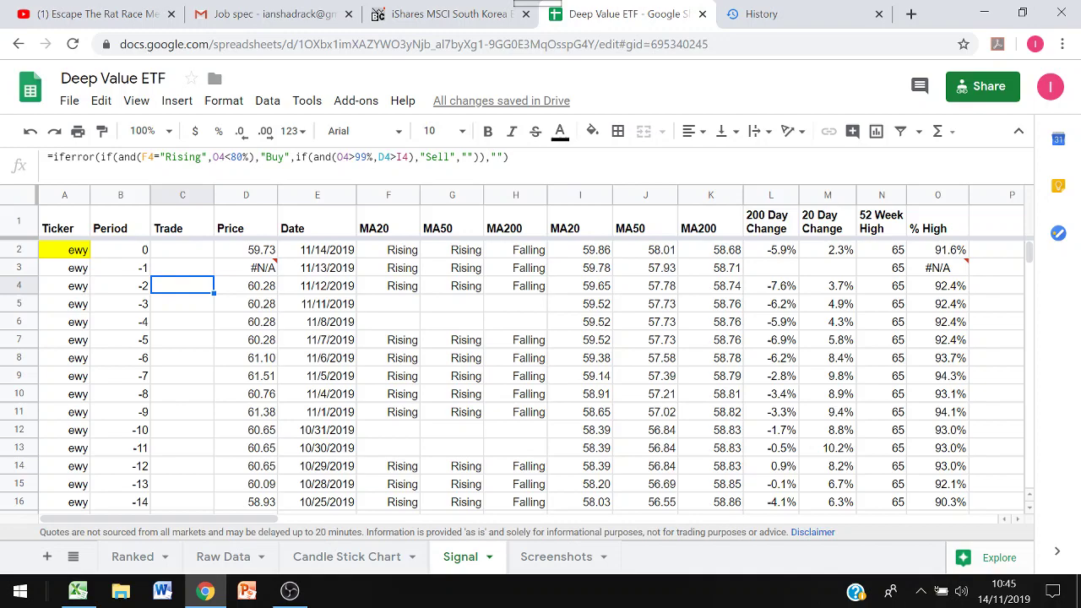
Step: Look down the Trade column for Buy signals and select the one in row 74
key("Down")
key("Down")
key("Down")
key("Down")
key("Down")
key("Down")
key("Down")
key("Down")
key("Down")
key("Down")
key("Down")
key("Down")
key("Down")
key("Down")
key("Down")
key("Down")
key("Down")
key("Down")
key("Down")
key("Down")
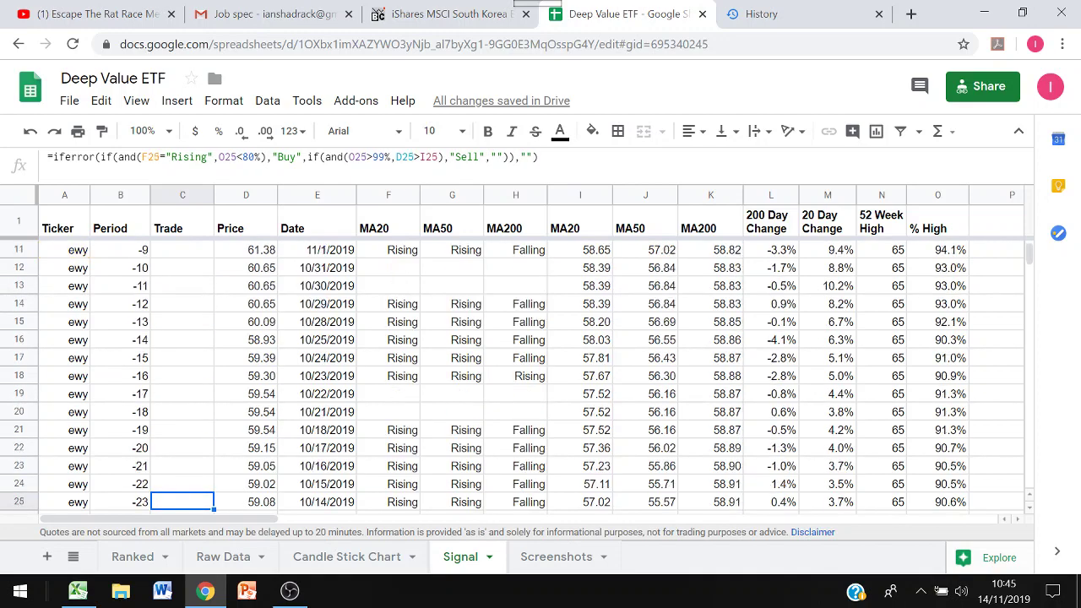
key("Down")
key("Down")
key("Down")
key("Down")
key("Down")
key("Down")
key("Down")
key("Down")
key("Down")
key("Down")
key("Down")
key("Down")
key("Down")
key("Down")
key("Down")
key("Down")
key("Down")
key("Down")
key("Down")
key("Down")
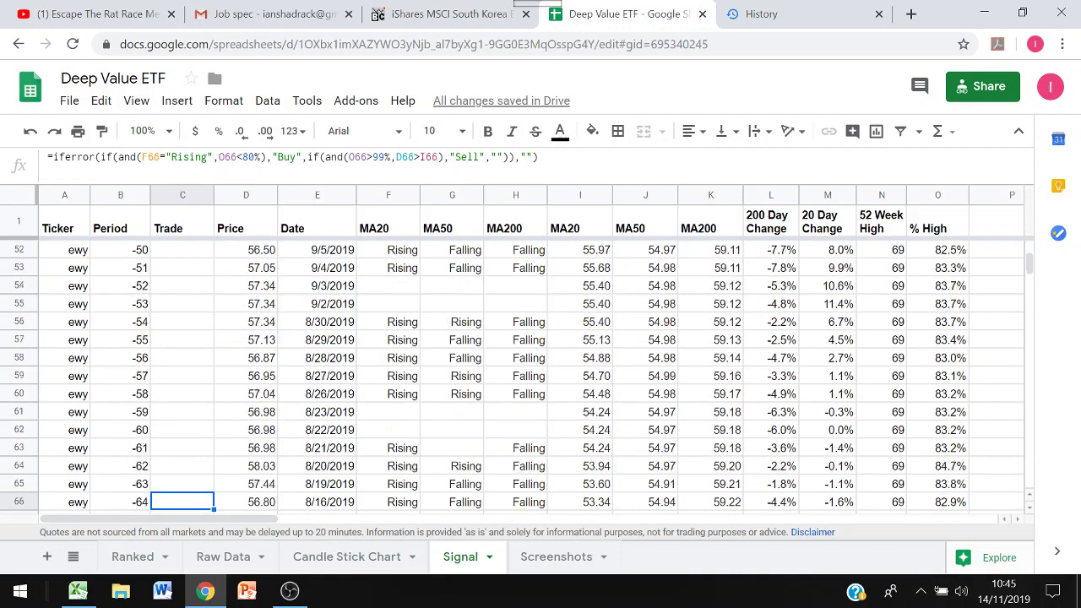
key("Down")
key("Down")
key("Down")
key("Down")
key("Down")
key("Down")
key("Down")
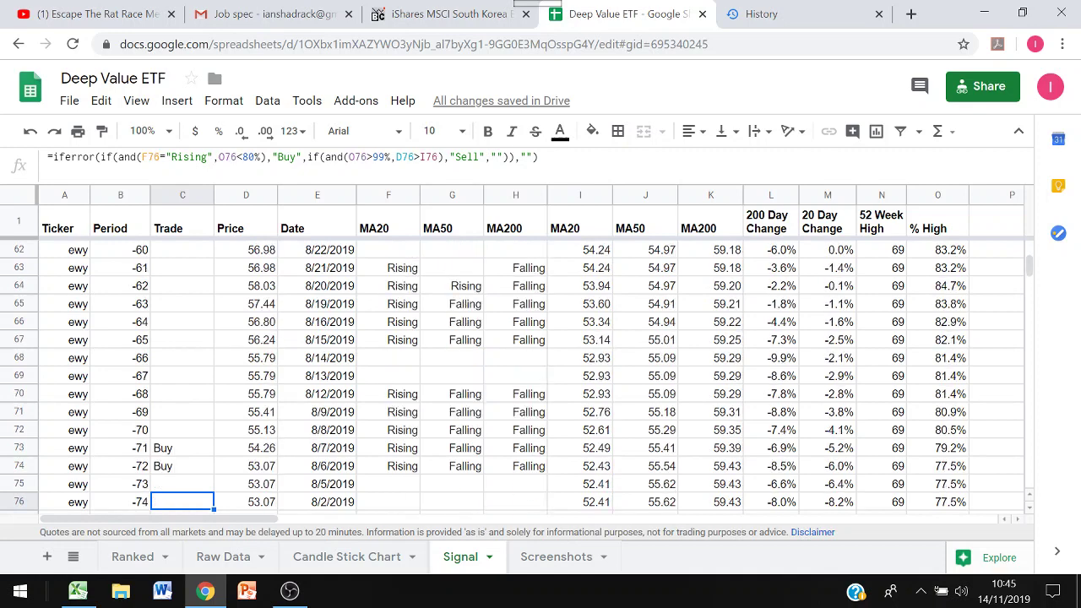
key("Up")
key("Up")
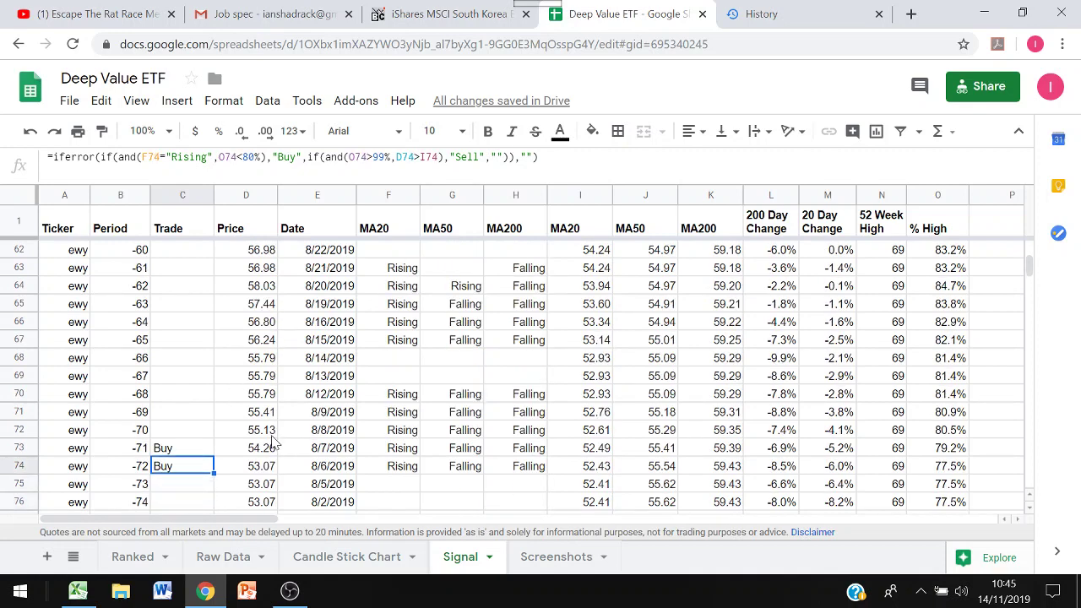
Step: Compare the Buy signals on the Signal sheet with the Candle Stick Chart sheet and the EWY chart on the Screenshots sheet
left_click(354, 558)
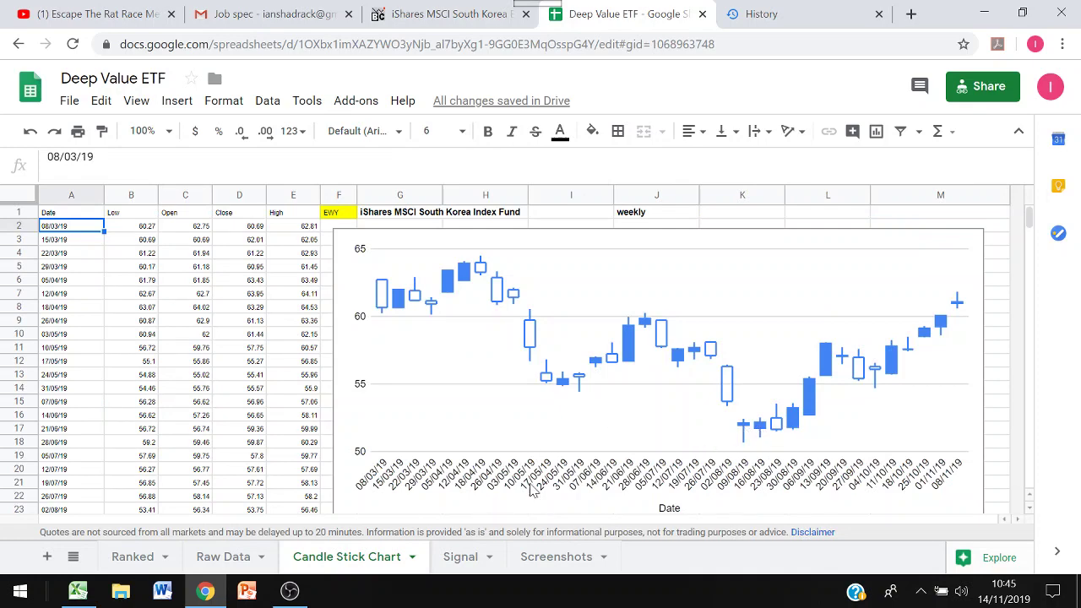
left_click(460, 555)
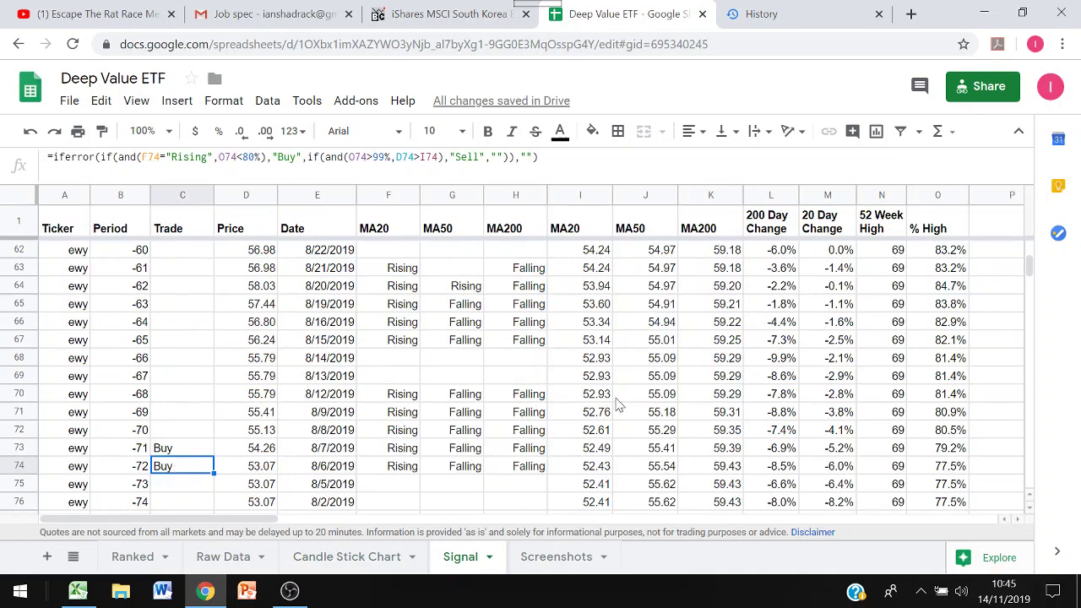
left_click(551, 556)
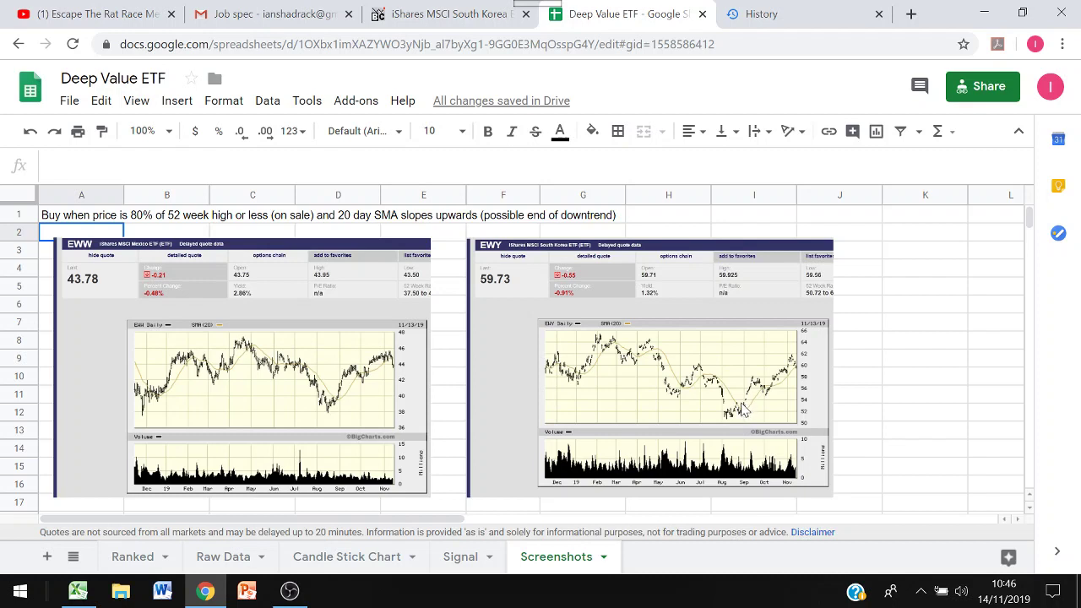
Step: Change the ticker in cell A2 of the Signal sheet to eww
left_click(471, 556)
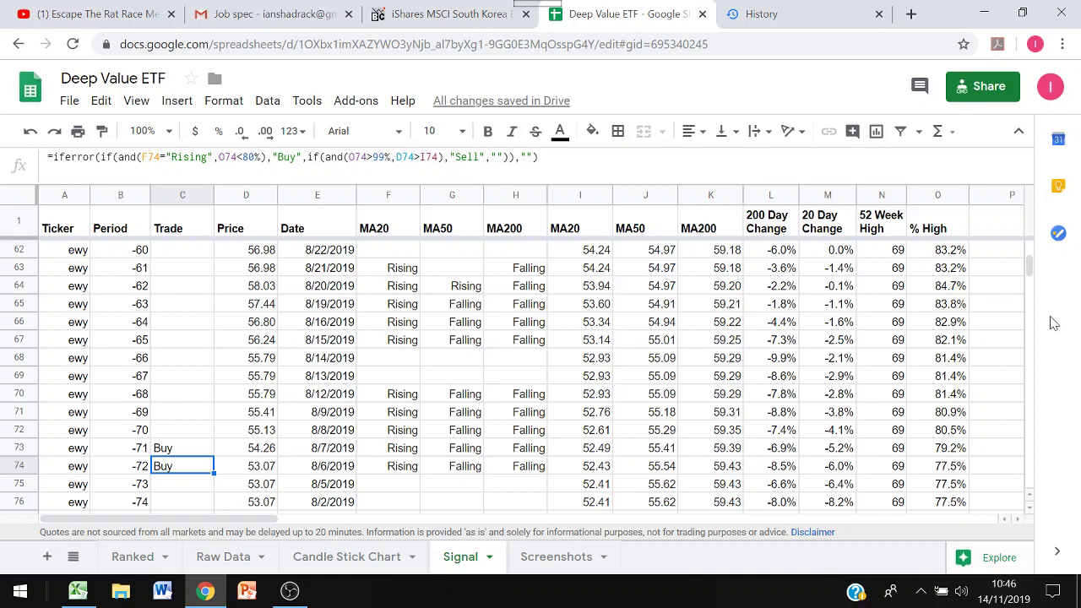
key("ctrl+Home")
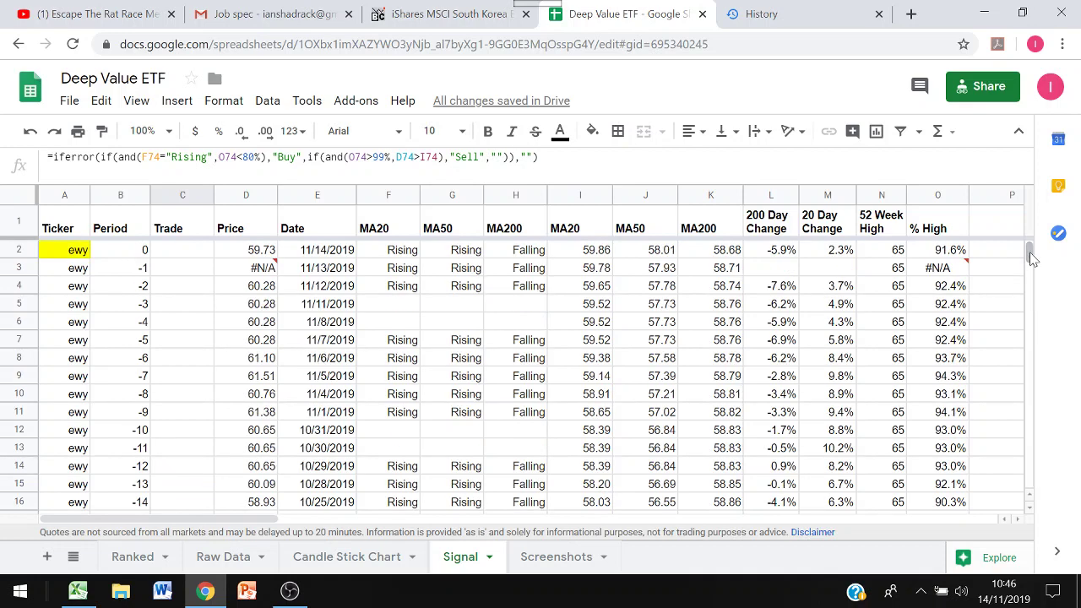
left_click(85, 258)
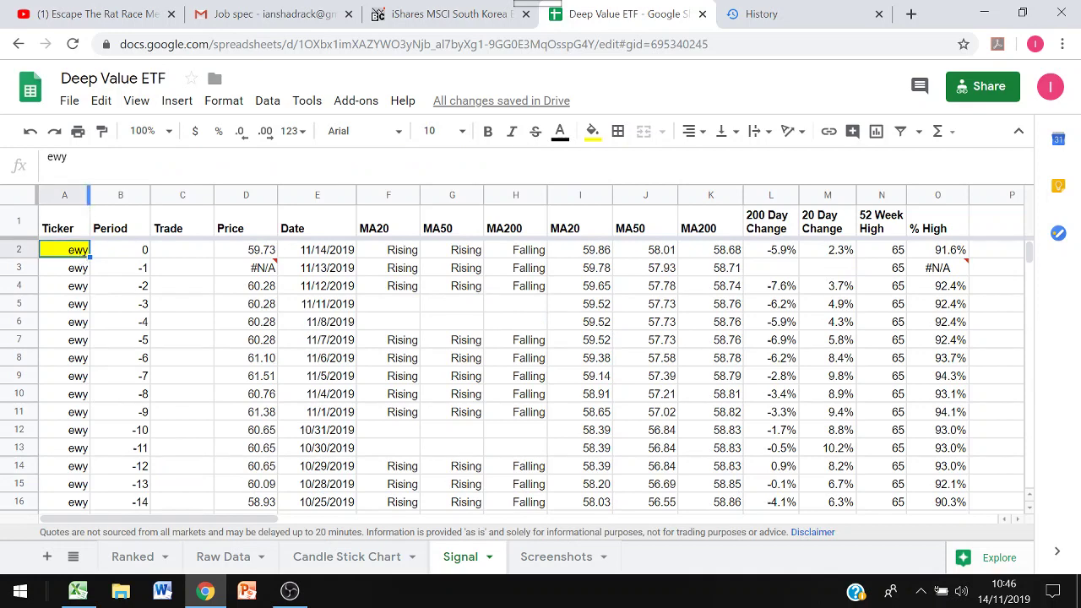
key("Return")
key("BackSpace")
type("w")
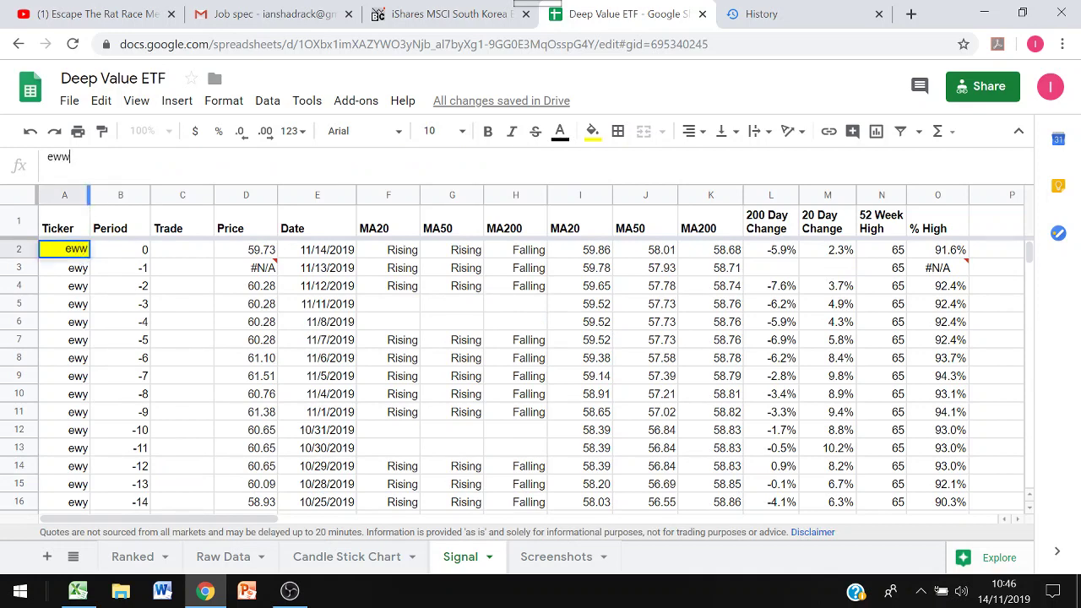
key("Return")
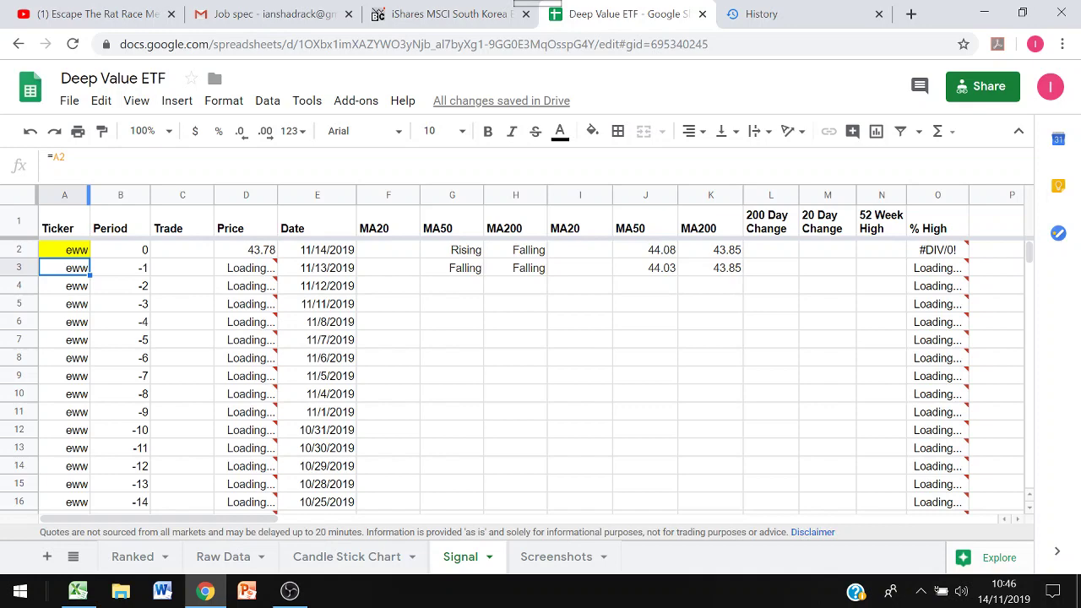
Step: View the EWW chart on the Screenshots sheet, and look down the Signal sheet's Trade column to select the Buy signal in row 77
double_click(557, 556)
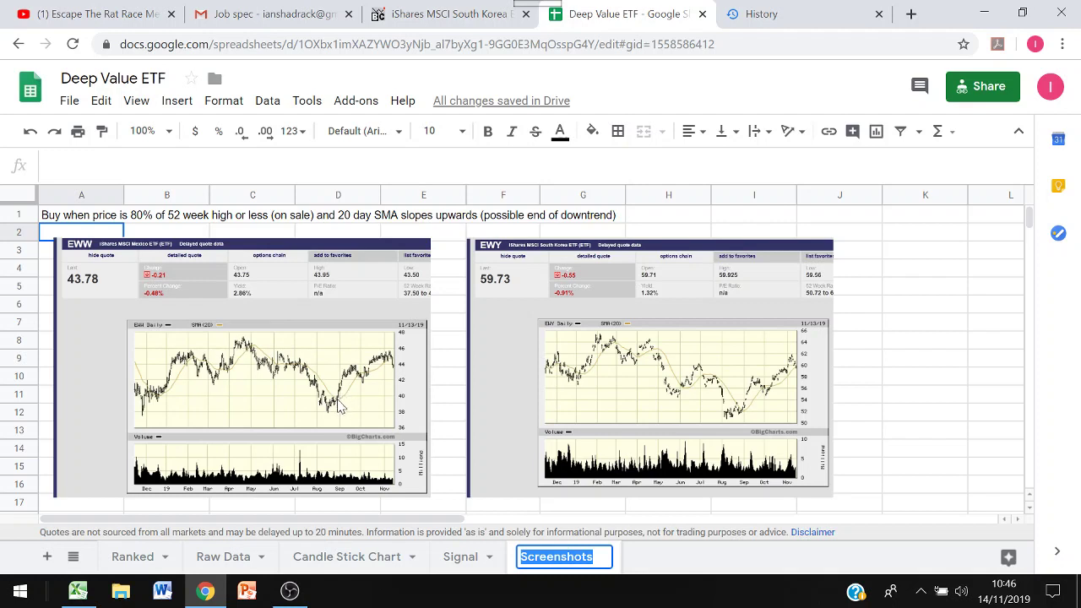
left_click(458, 557)
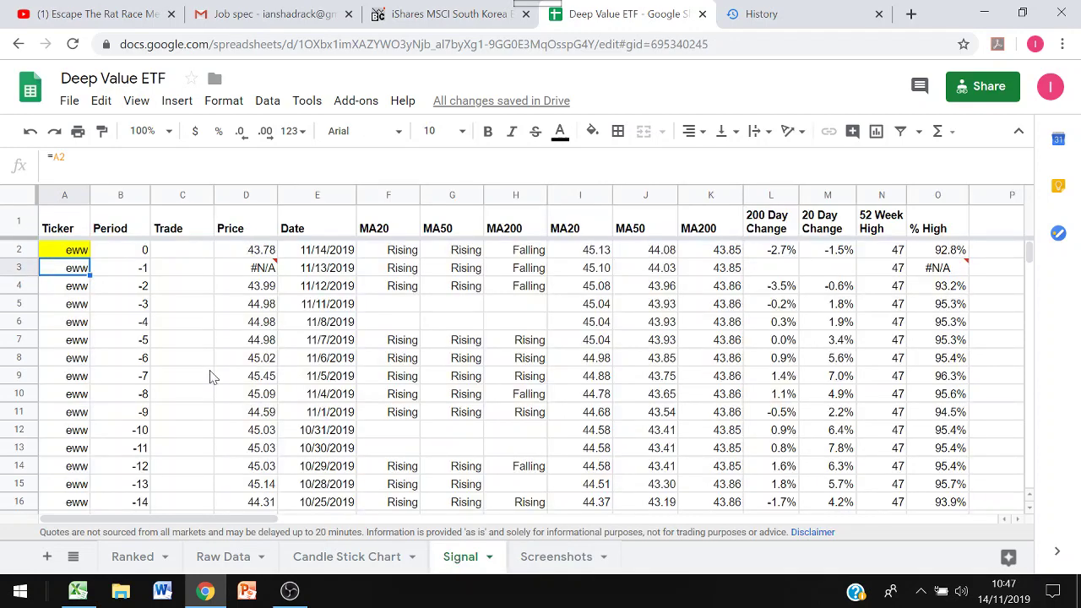
key("Down")
key("Down")
key("Down")
key("Down")
key("Down")
key("Down")
key("Down")
key("Down")
key("Down")
key("Down")
key("Down")
key("Down")
key("Down")
key("Down")
key("Down")
key("Down")
key("Down")
key("Down")
key("Down")
key("Down")
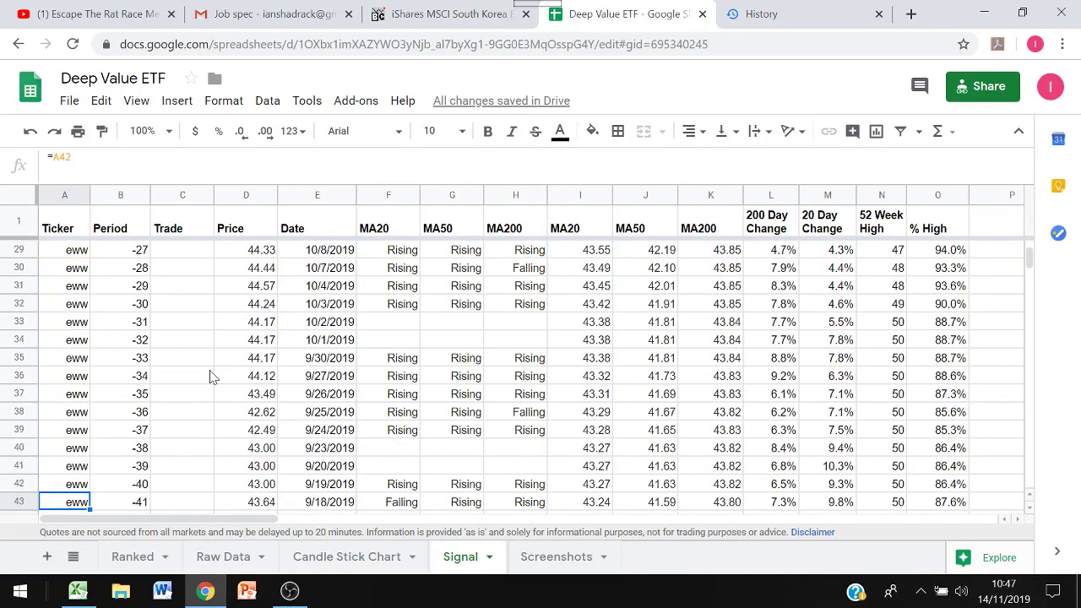
key("Down")
key("Down")
key("Down")
key("Down")
key("Down")
key("Down")
key("Down")
key("Down")
key("Down")
key("Down")
key("Down")
key("Down")
key("Down")
key("Down")
key("Down")
key("Down")
key("Down")
key("Down")
key("Down")
key("Down")
key("Down")
key("Down")
key("Down")
key("Down")
key("Down")
key("Down")
key("Down")
key("Down")
key("Down")
key("Down")
key("Down")
key("Down")
key("Down")
key("Down")
key("Down")
key("Down")
key("Down")
key("Down")
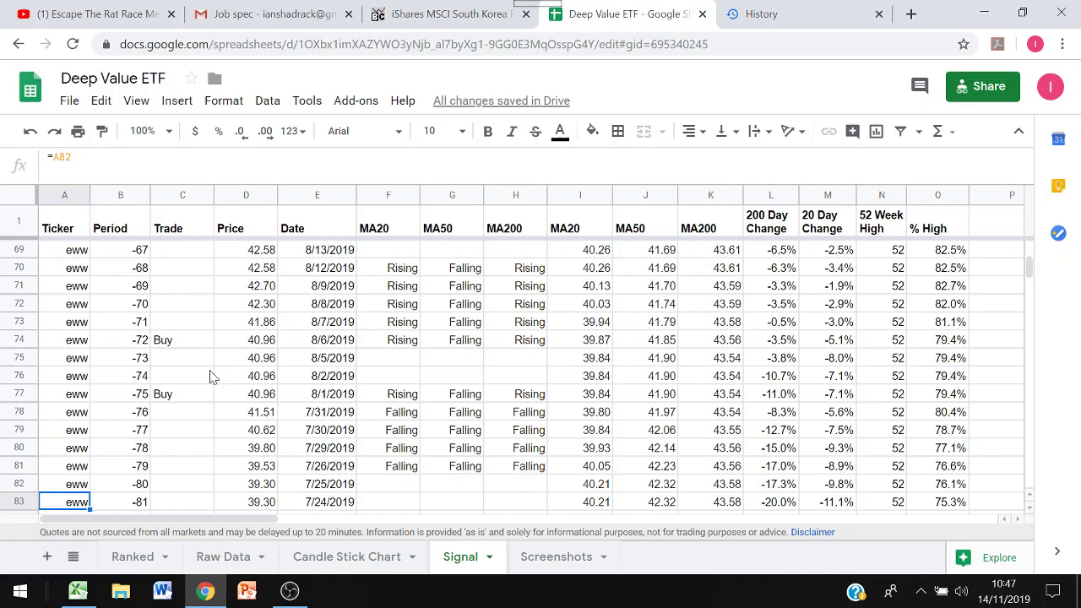
key("Up")
key("Up")
key("Up")
key("Up")
key("Up")
key("Up")
key("Up")
key("Up")
key("Up")
key("Right")
key("Right")
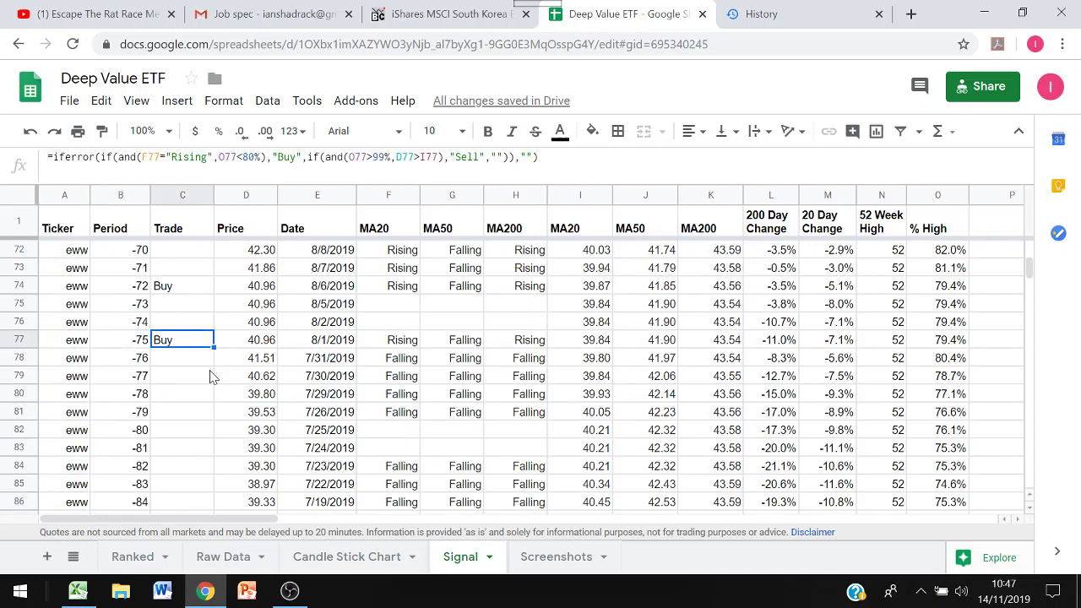
Step: Check the dates of the Buy signals in rows 74 and 77
key("Up")
key("Up")
key("Up")
key("Right")
key("Right")
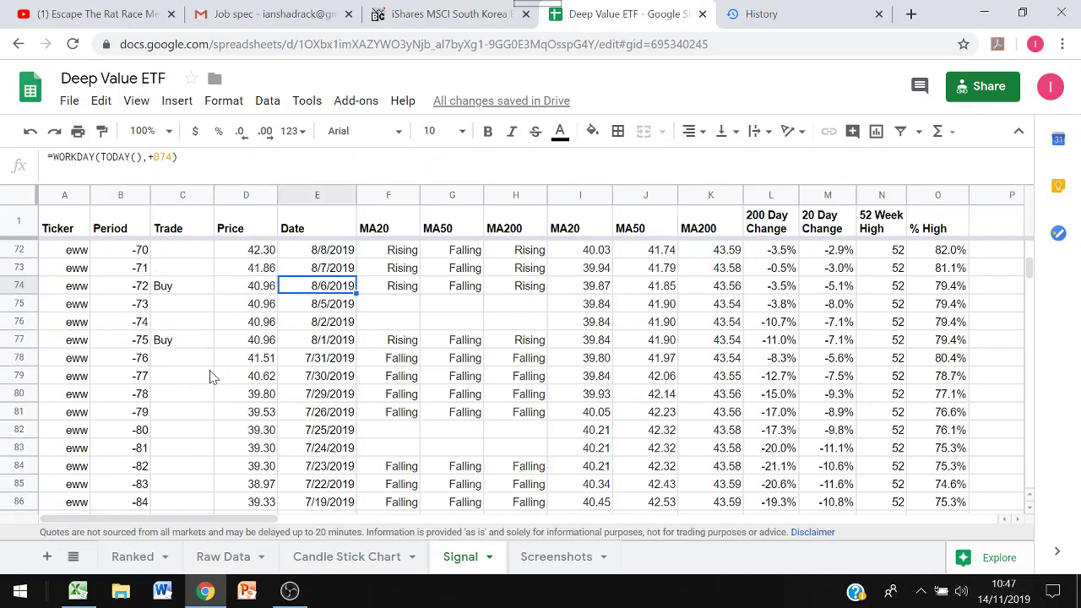
key("Down")
key("Down")
key("Down")
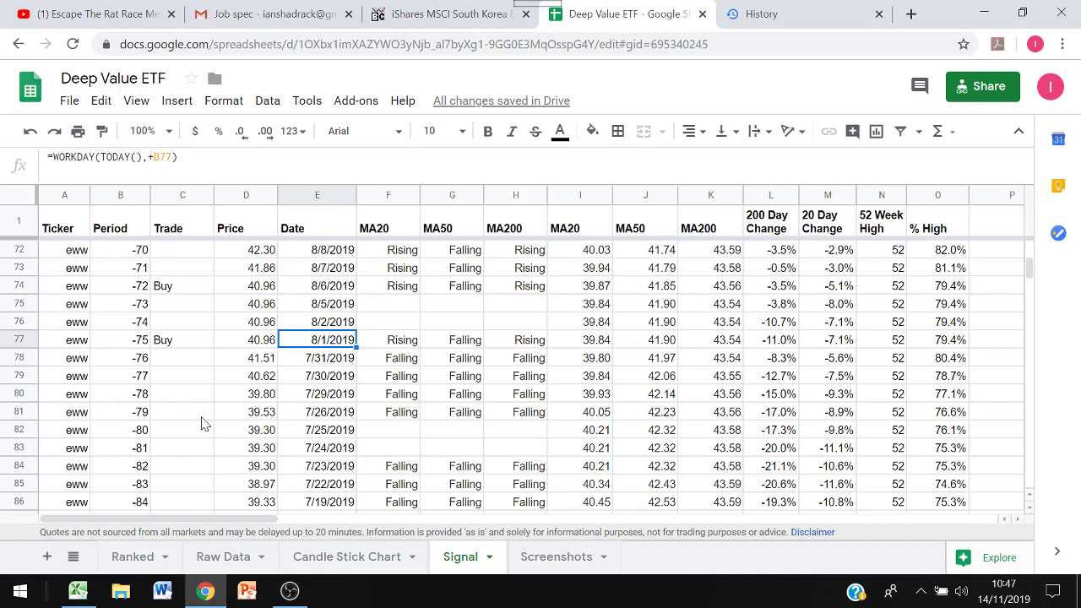
left_click(68, 102)
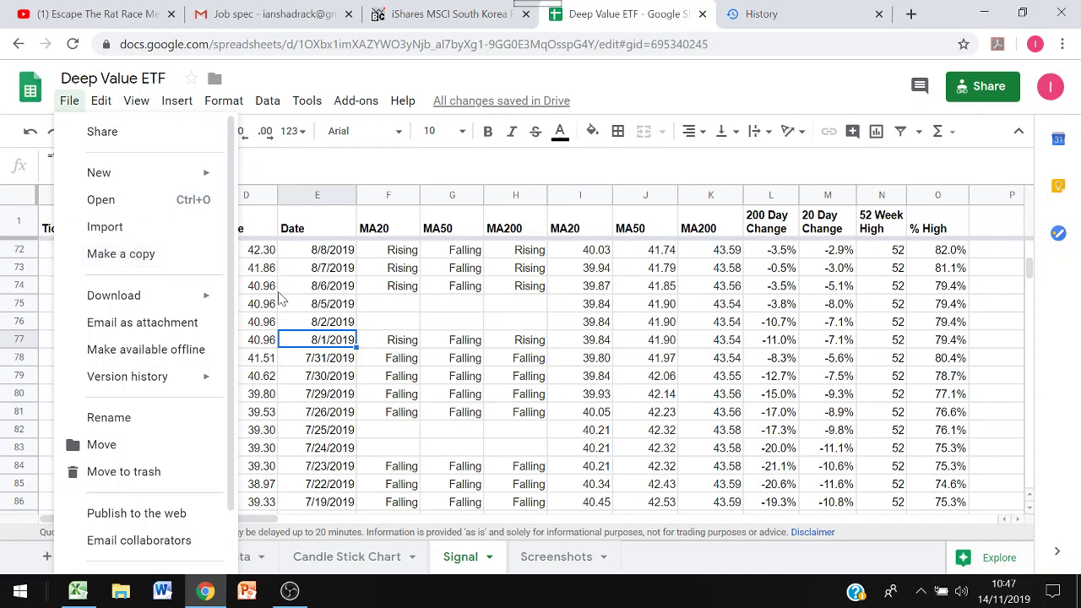
left_click(399, 325)
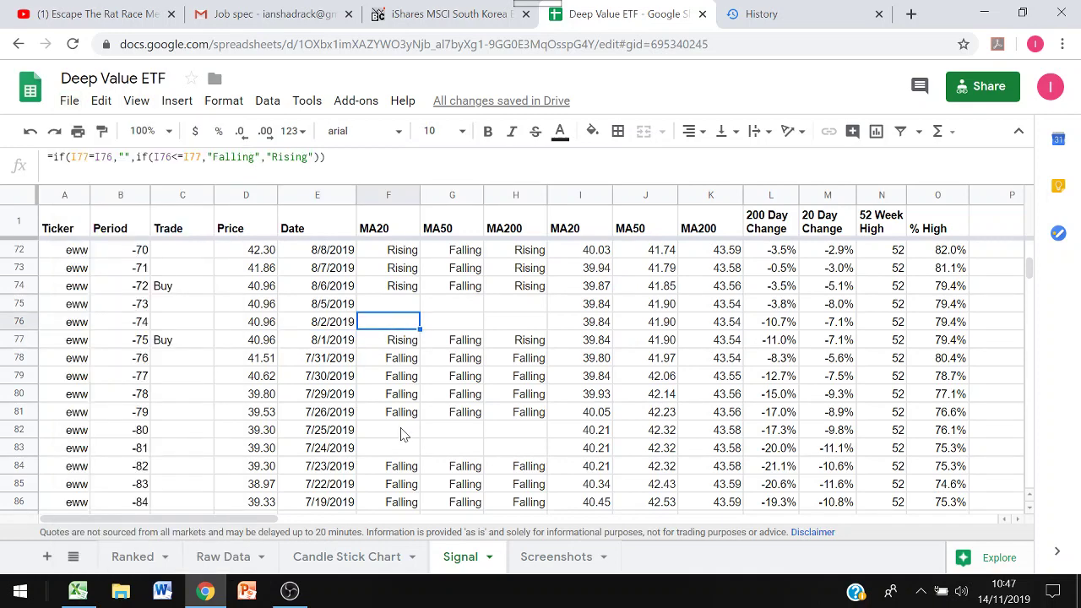